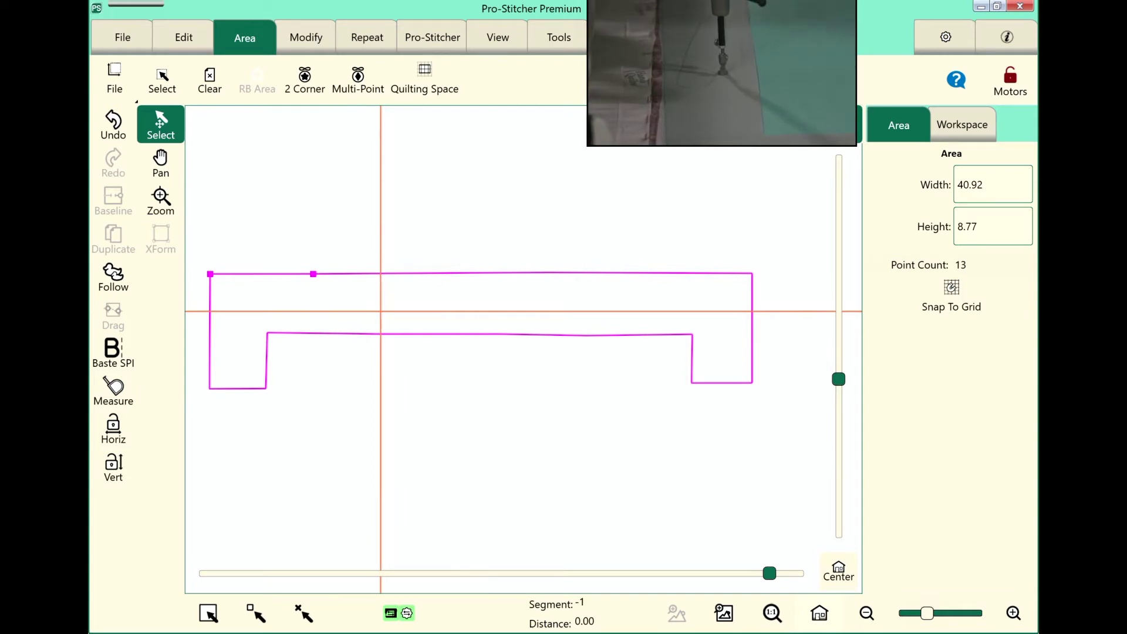
Open the Leaves-Alternating Corner design from the Corners folder of 1-PS Designs
{"action": "left_click", "coordinate": [123, 38]}
{"action": "left_click", "coordinate": [114, 79]}
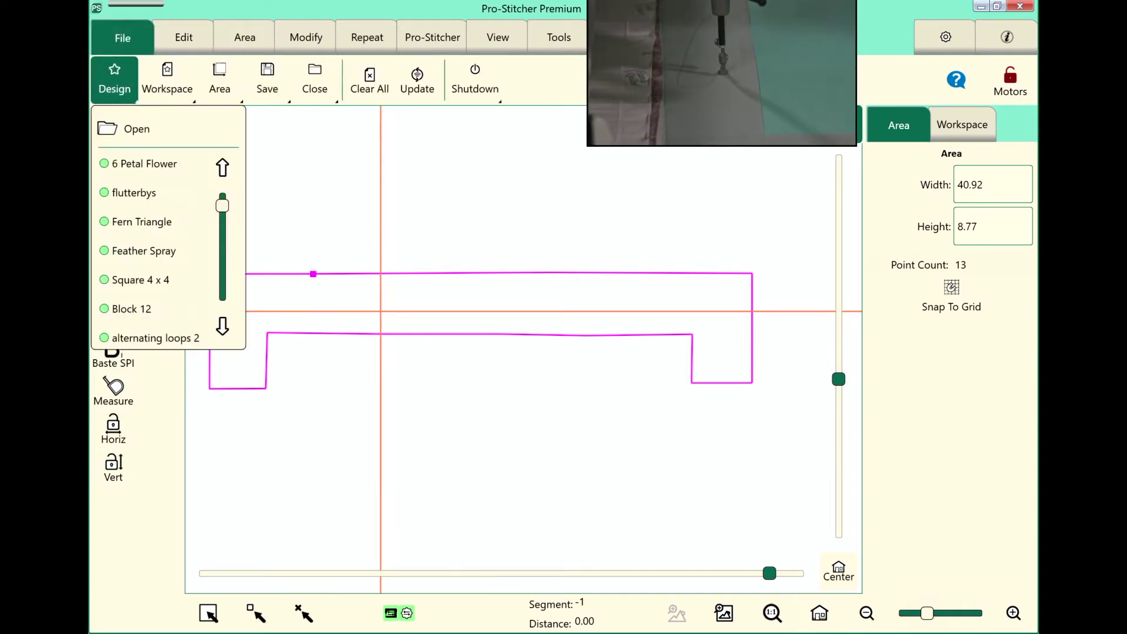
{"action": "left_click", "coordinate": [137, 129]}
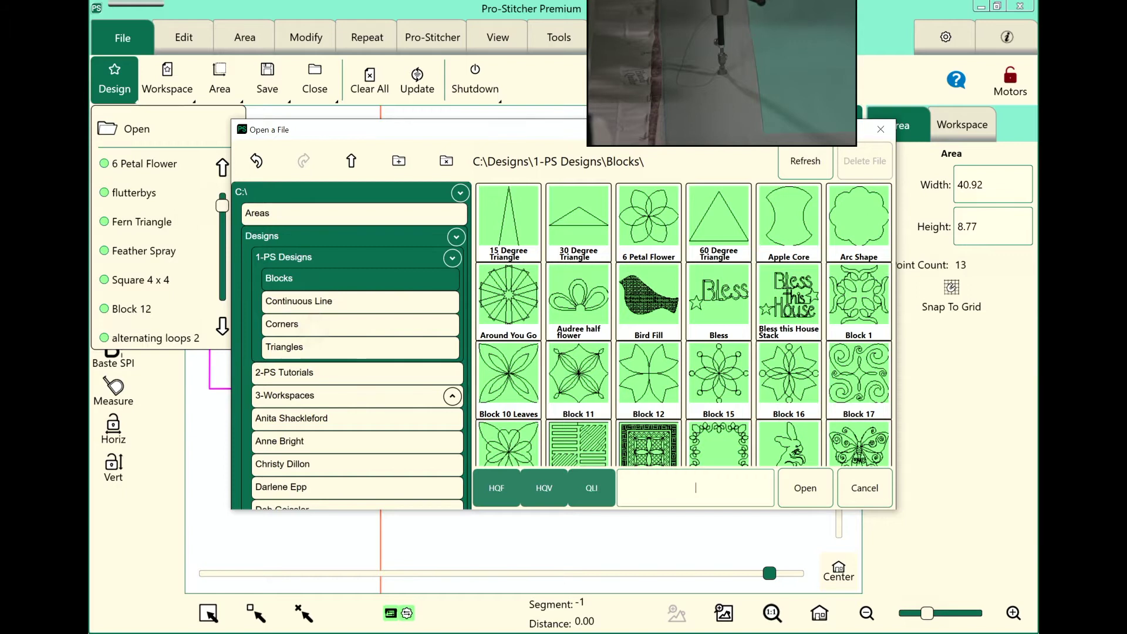
{"action": "left_click", "coordinate": [360, 324]}
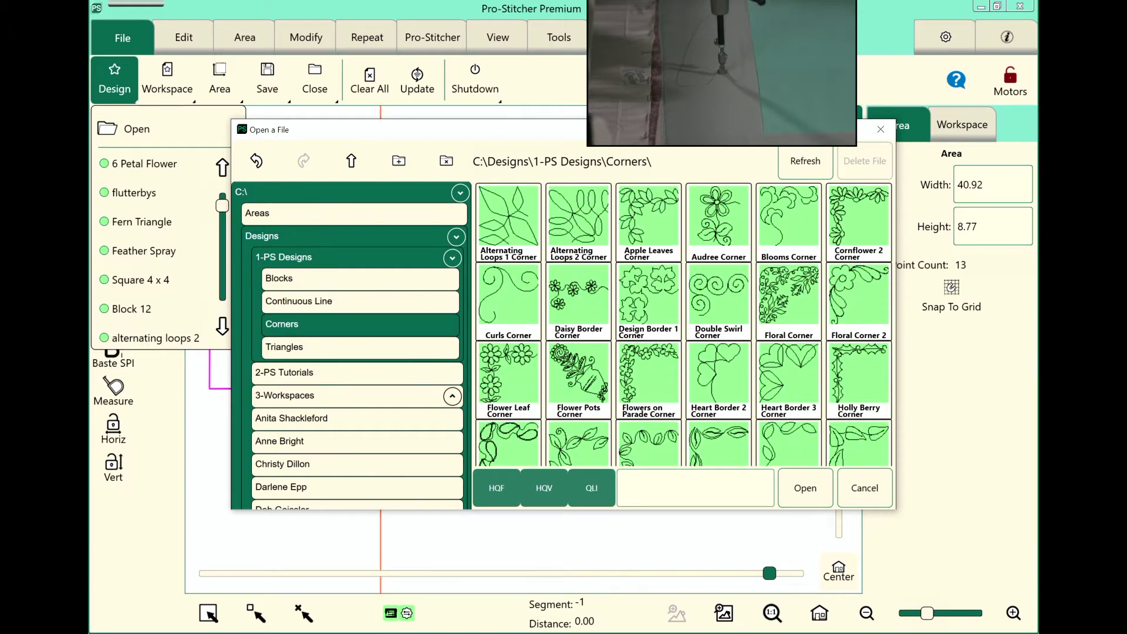
{"action": "scroll", "coordinate": [684, 323], "scroll_direction": "down", "scroll_amount": 3}
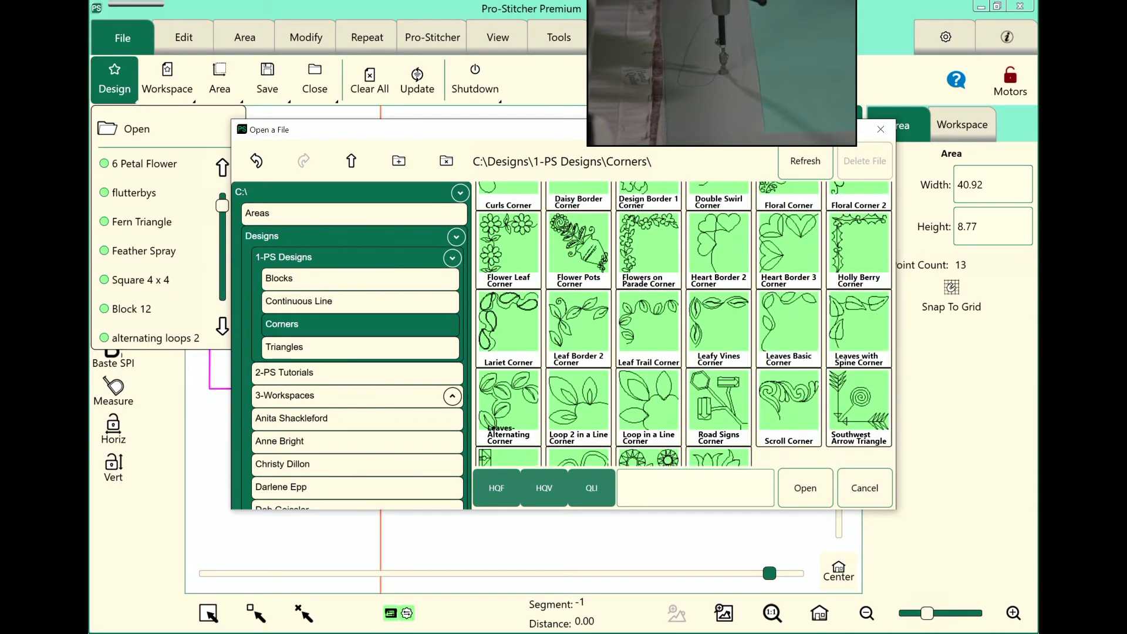
{"action": "left_click", "coordinate": [509, 406]}
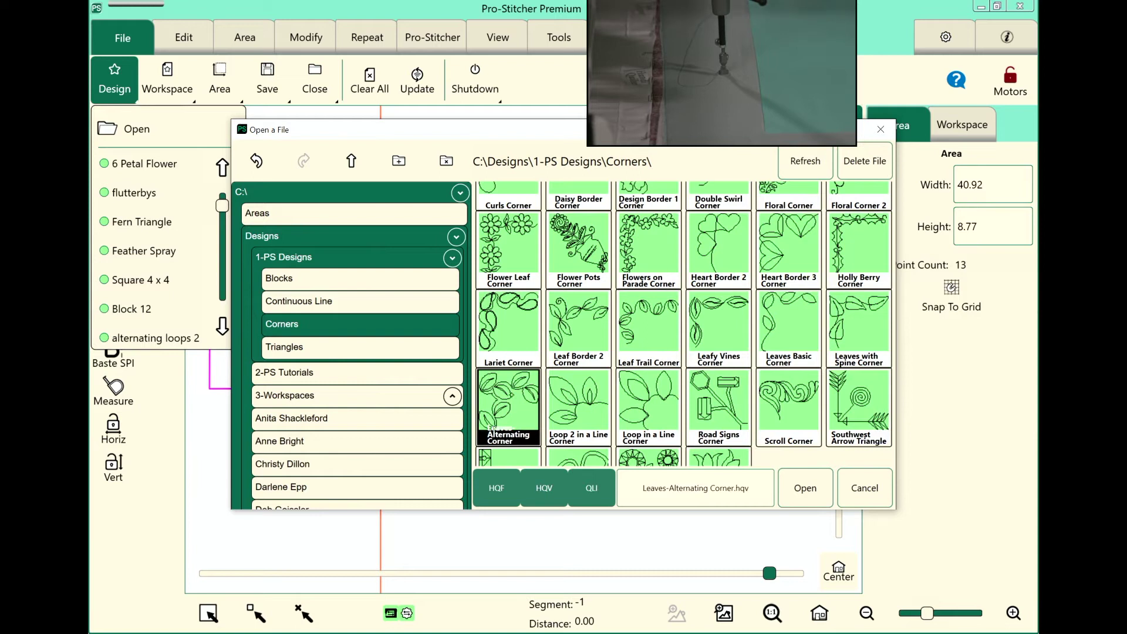
{"action": "left_click", "coordinate": [804, 488]}
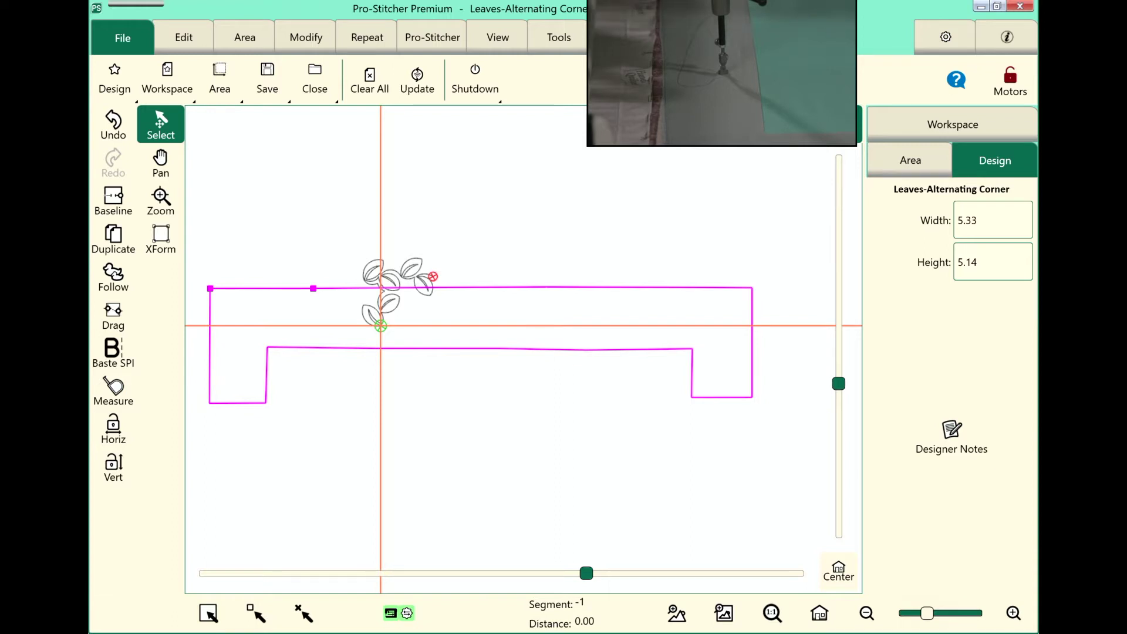
Align the leaf corner design to the left and top edges of the border area
{"action": "left_click", "coordinate": [306, 38]}
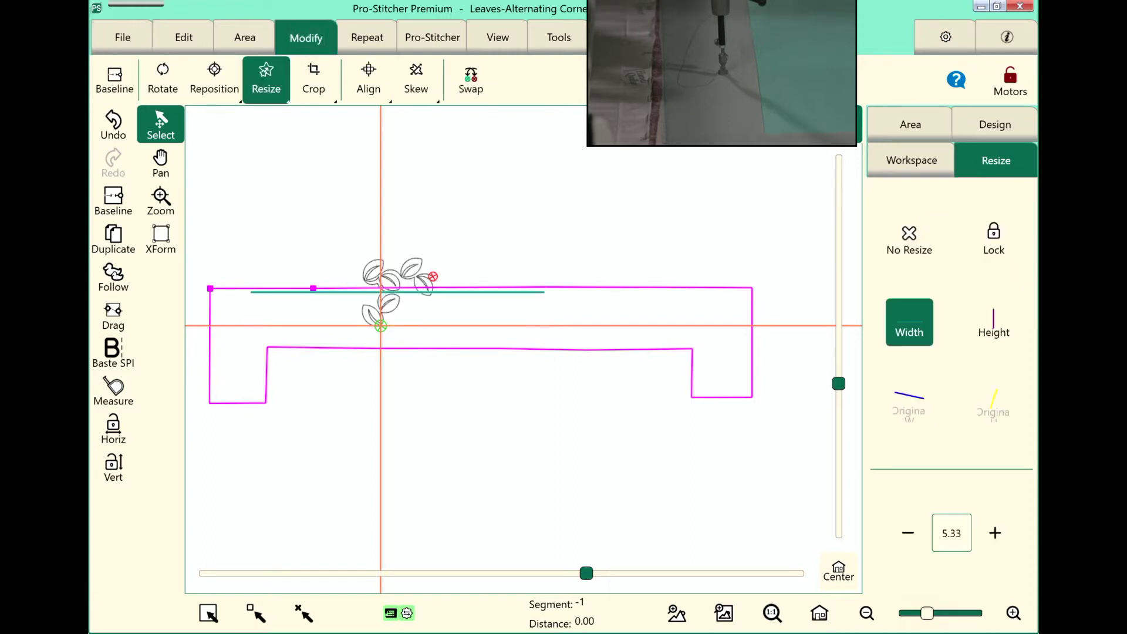
{"action": "left_click", "coordinate": [368, 79]}
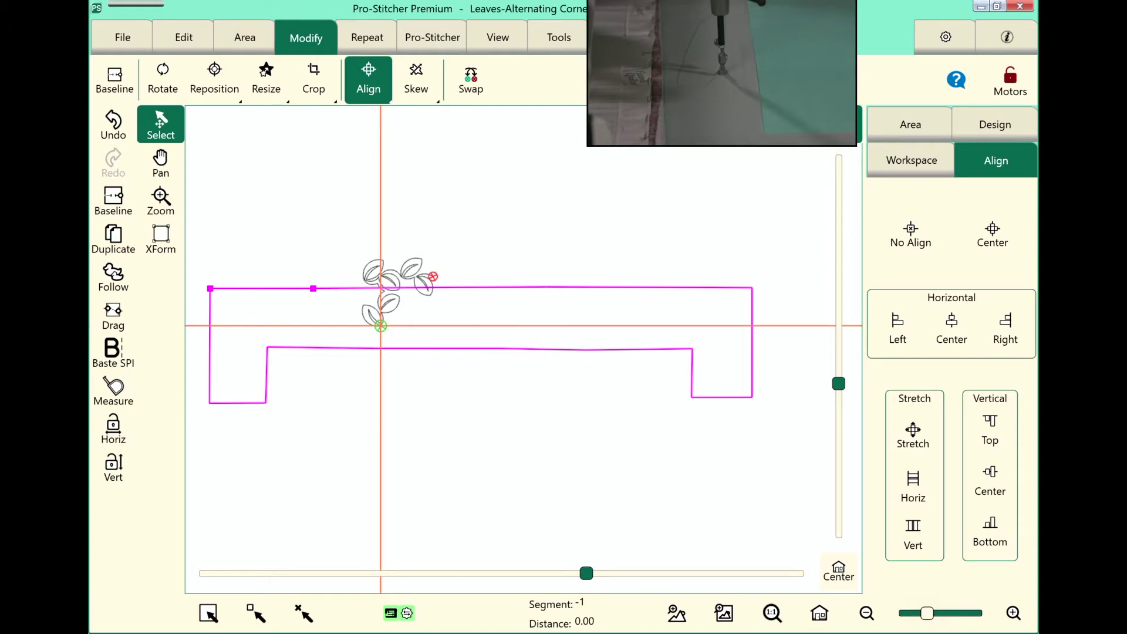
{"action": "left_click", "coordinate": [898, 330]}
{"action": "left_click", "coordinate": [990, 430]}
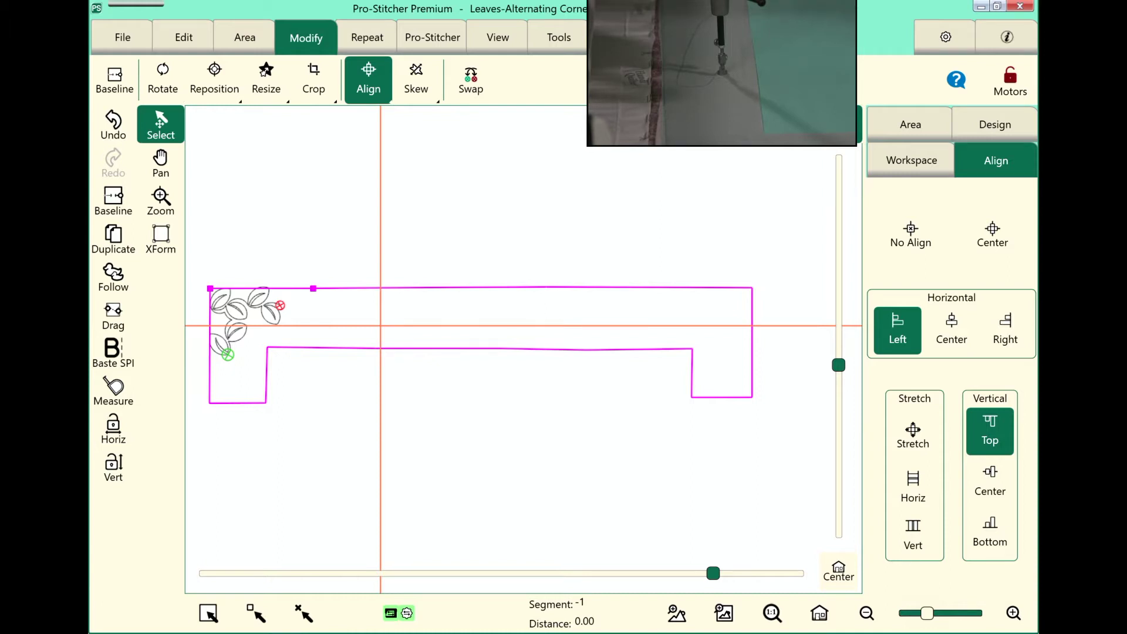
Enlarge the leaf corner design with locked proportions to a width of 8.21
{"action": "left_click", "coordinate": [266, 79]}
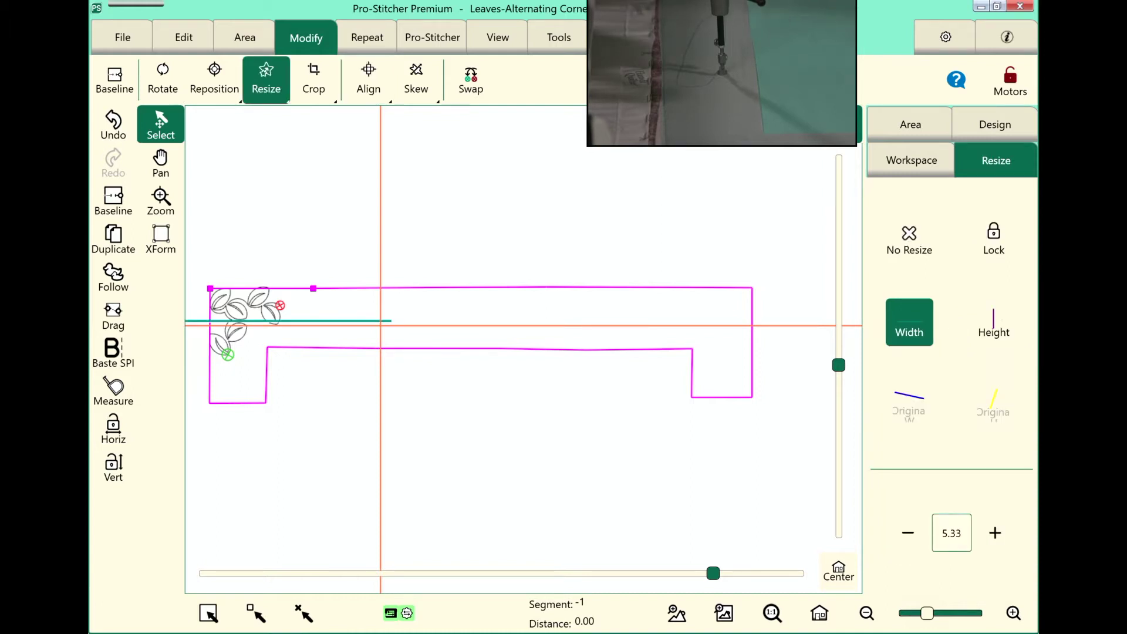
{"action": "left_click", "coordinate": [994, 239]}
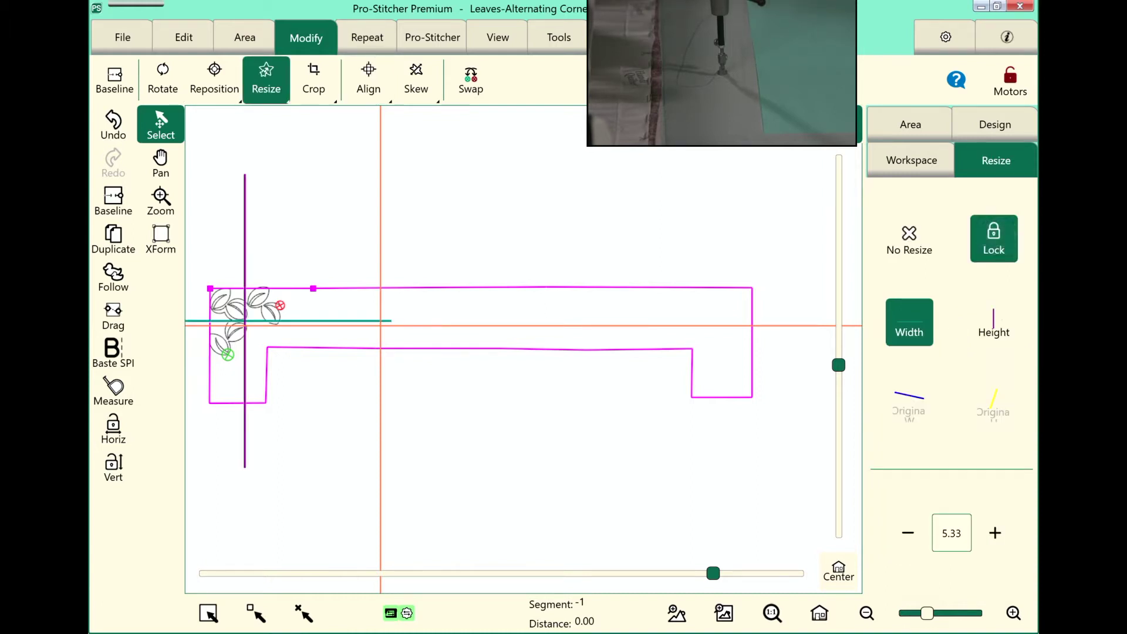
{"action": "left_click", "coordinate": [995, 533]}
{"action": "left_click", "coordinate": [995, 533]}
{"action": "left_click", "coordinate": [995, 533]}
{"action": "left_click", "coordinate": [995, 533]}
{"action": "left_click", "coordinate": [995, 533]}
{"action": "left_click", "coordinate": [995, 533]}
{"action": "left_click", "coordinate": [995, 533]}
{"action": "left_click", "coordinate": [995, 533]}
{"action": "left_click", "coordinate": [995, 533]}
{"action": "left_click", "coordinate": [995, 533]}
{"action": "left_click", "coordinate": [995, 533]}
{"action": "left_click", "coordinate": [995, 533]}
{"action": "left_click", "coordinate": [995, 533]}
{"action": "left_click", "coordinate": [995, 533]}
{"action": "left_click", "coordinate": [995, 533]}
{"action": "left_click", "coordinate": [995, 533]}
{"action": "left_click", "coordinate": [995, 533]}
{"action": "left_click", "coordinate": [995, 533]}
{"action": "left_click", "coordinate": [995, 533]}
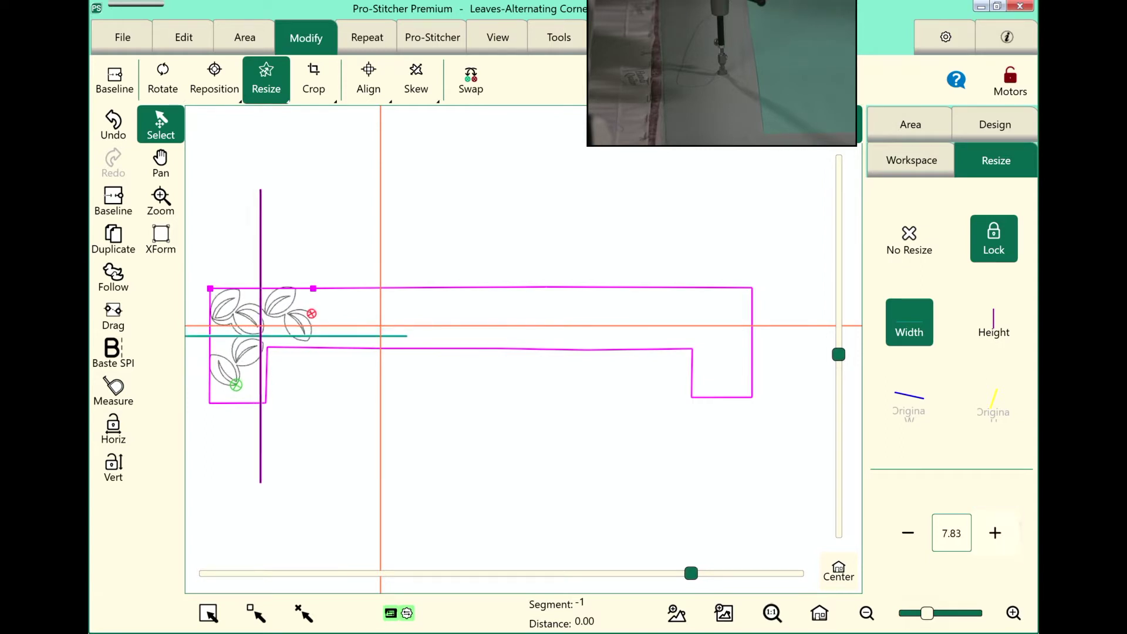
{"action": "left_click", "coordinate": [995, 533]}
{"action": "left_click", "coordinate": [995, 533]}
{"action": "left_click", "coordinate": [995, 533]}
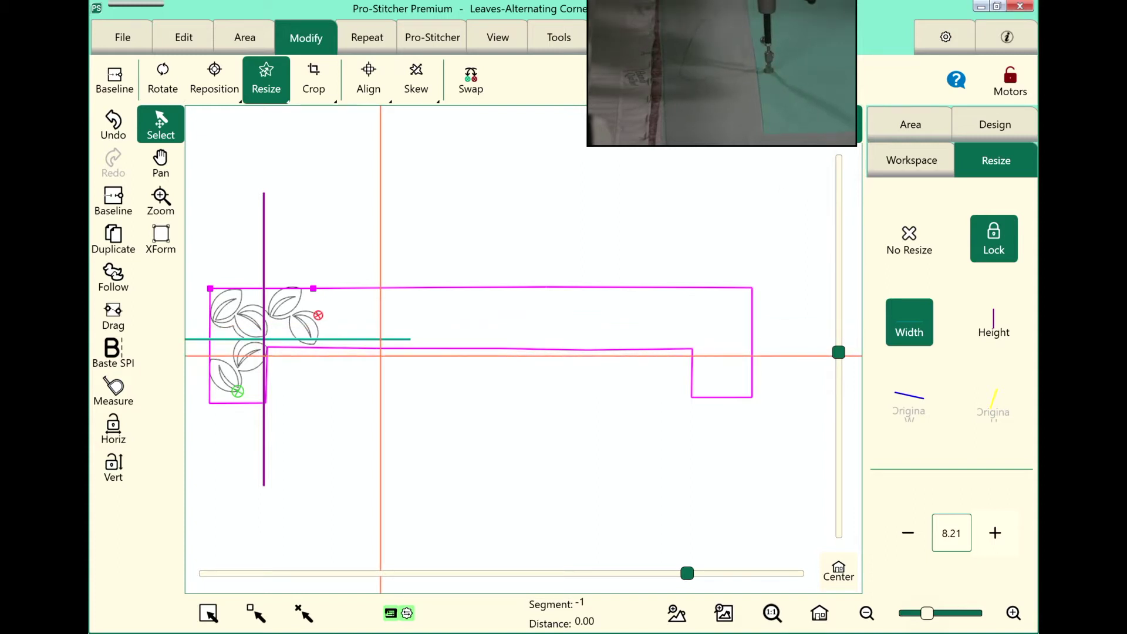
Nudge the left corner design down in 0.01 increments and baseline it
{"action": "left_click", "coordinate": [214, 79]}
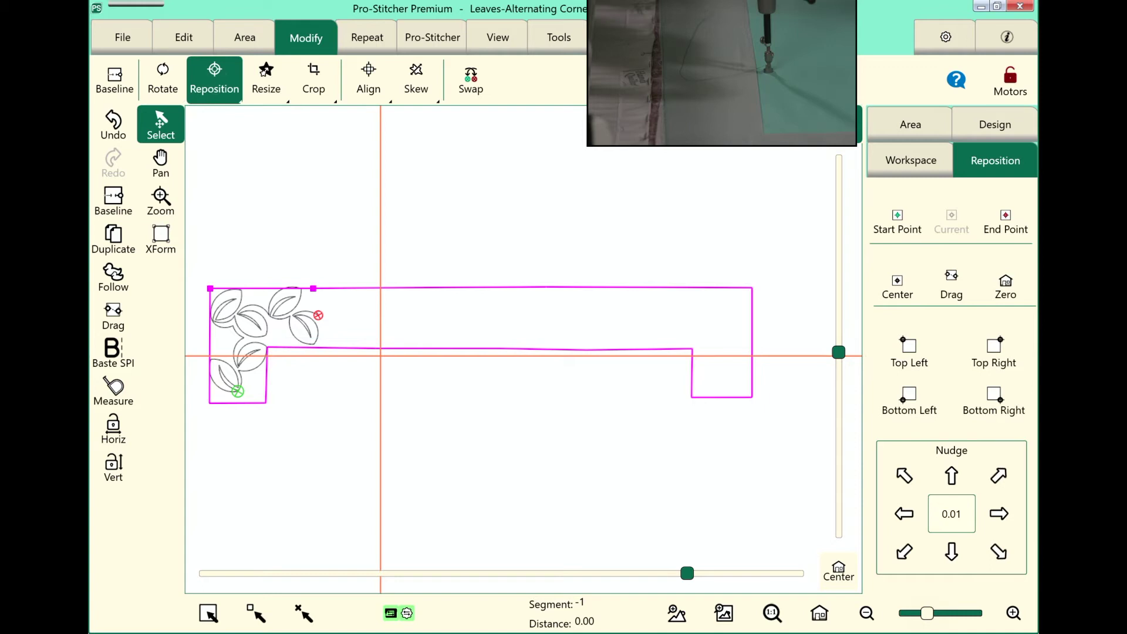
{"action": "left_click", "coordinate": [951, 552]}
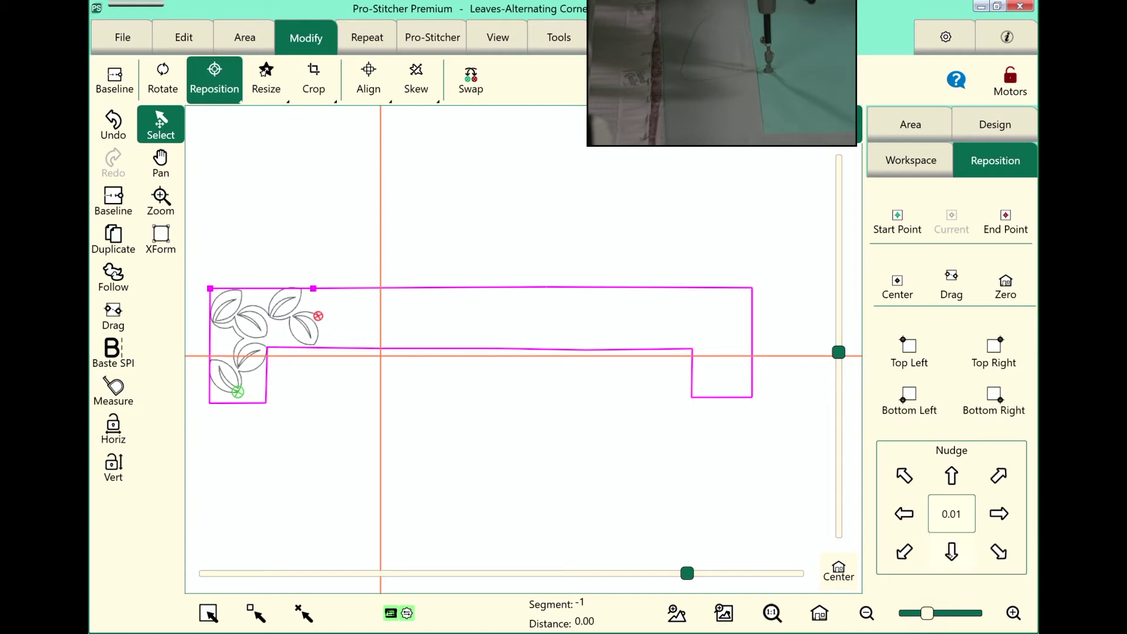
{"action": "left_click", "coordinate": [952, 552]}
{"action": "left_click", "coordinate": [952, 552]}
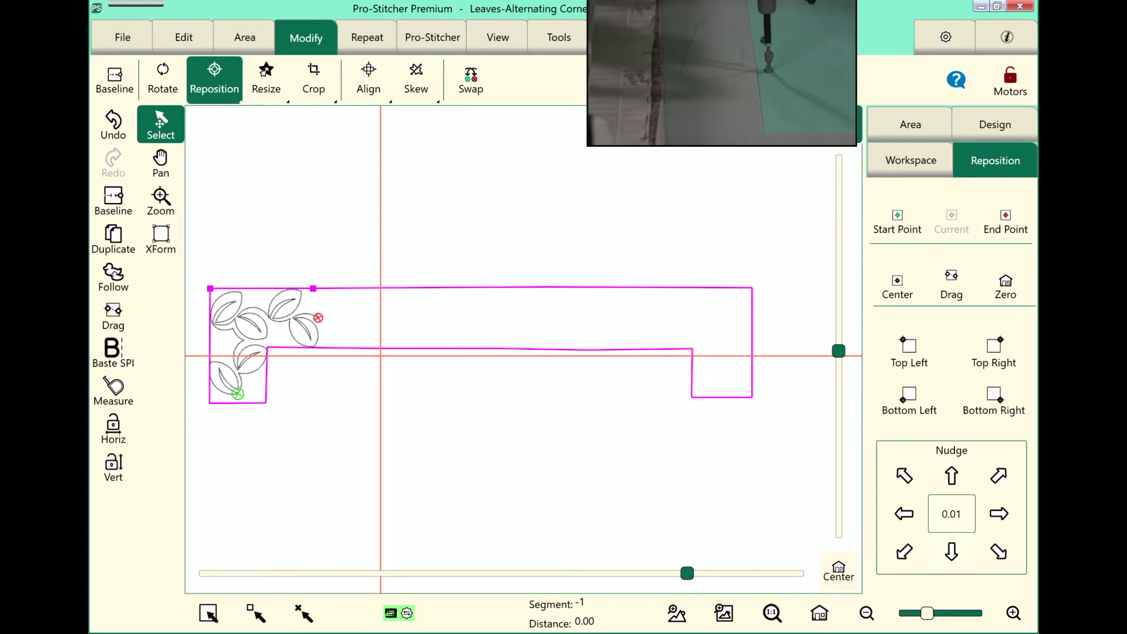
{"action": "left_click", "coordinate": [113, 202]}
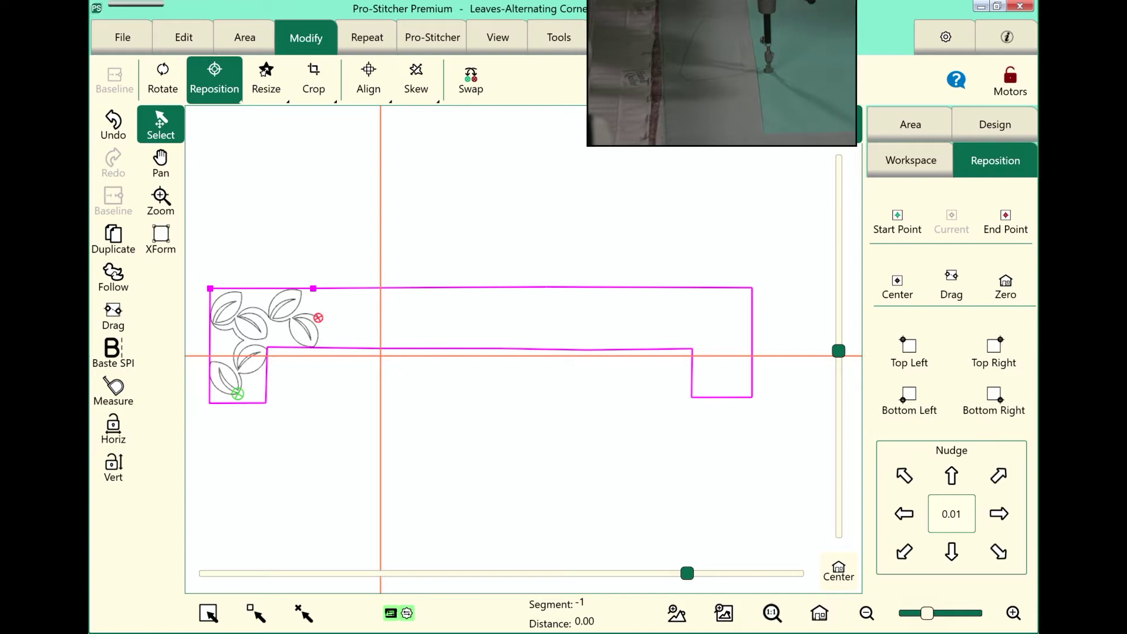
Duplicate the leaf corner design and rotate the copy 90° clockwise
{"action": "left_click", "coordinate": [184, 37]}
{"action": "left_click", "coordinate": [401, 81]}
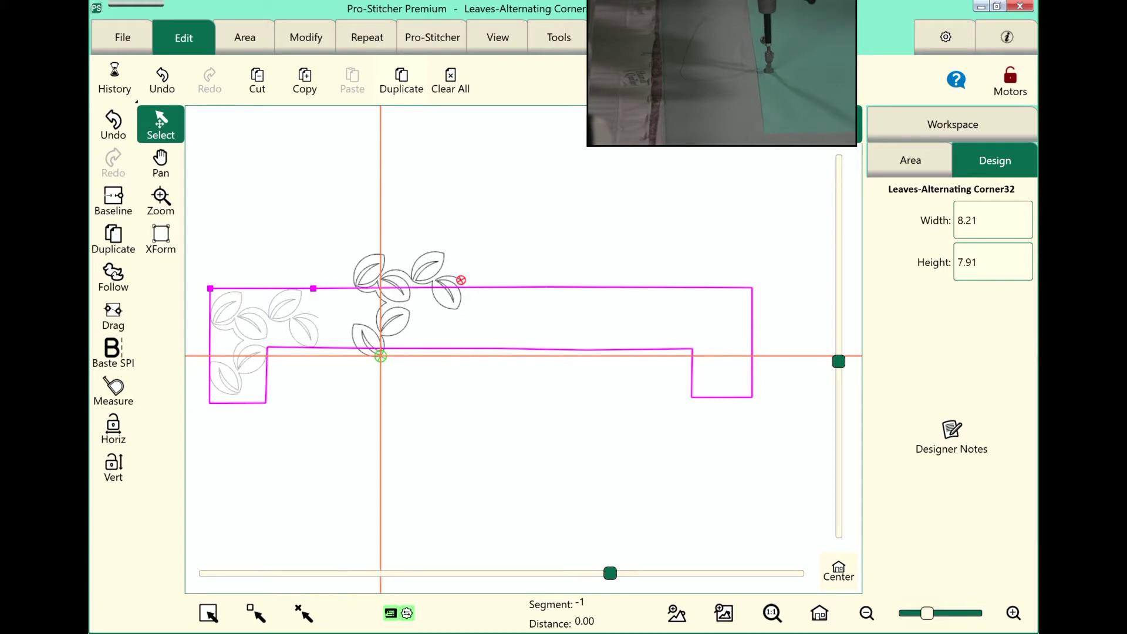
{"action": "left_click", "coordinate": [317, 37]}
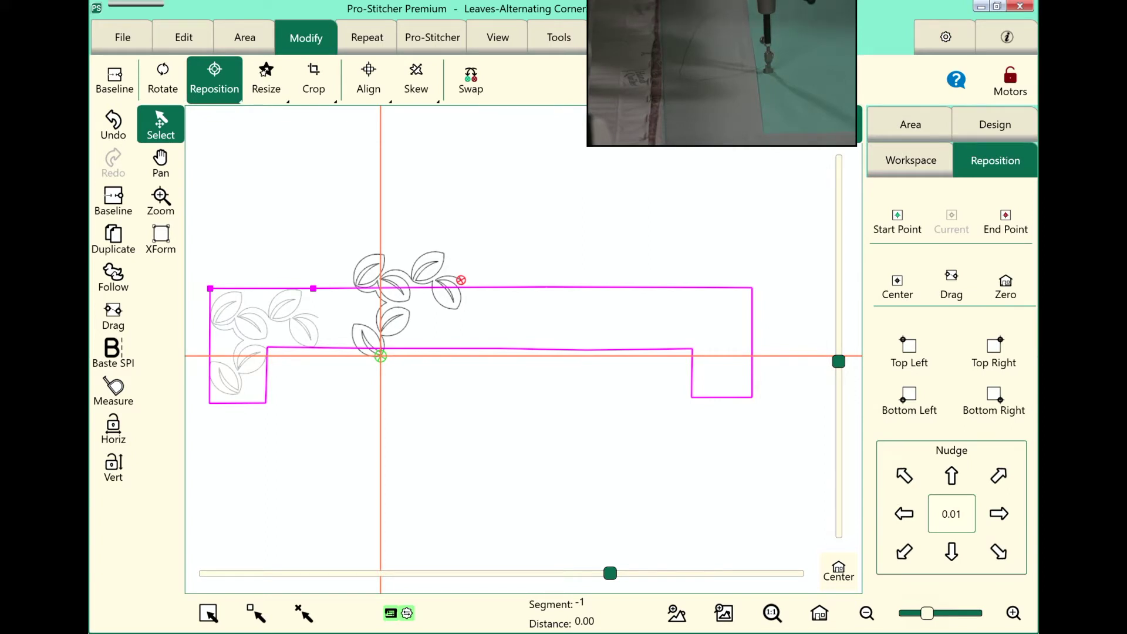
{"action": "left_click", "coordinate": [163, 80]}
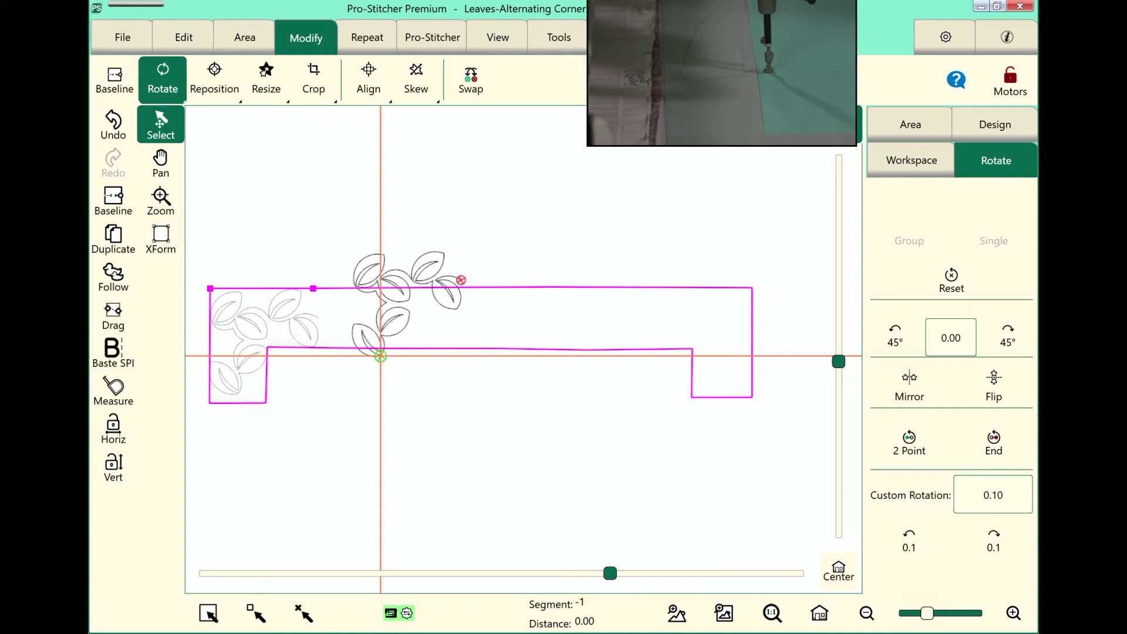
{"action": "left_click", "coordinate": [1008, 335]}
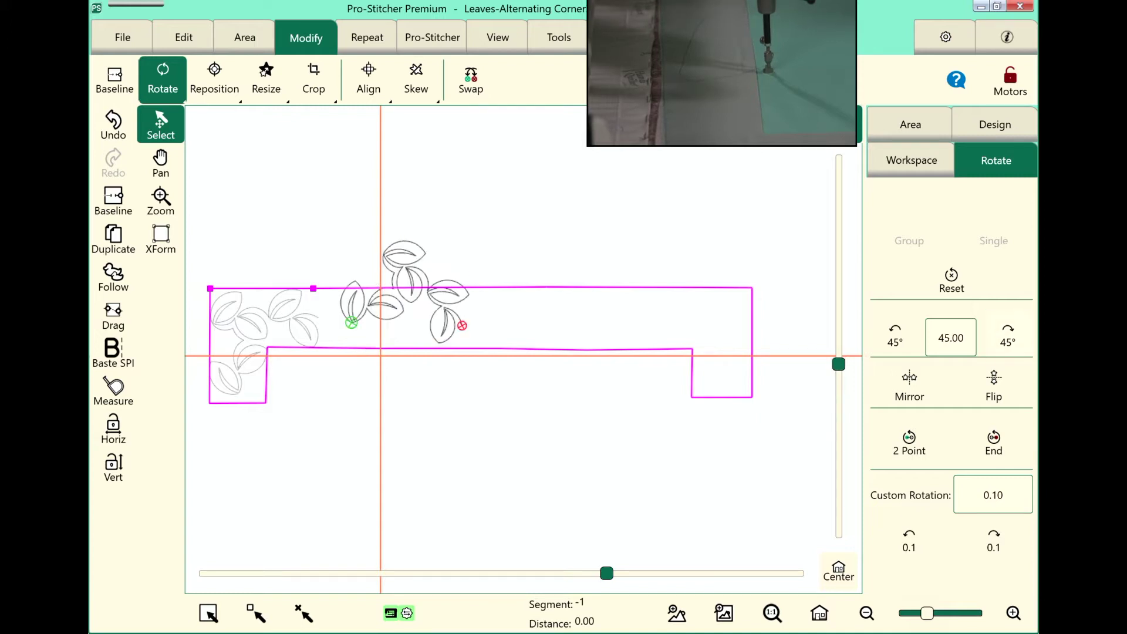
{"action": "left_click", "coordinate": [1008, 335]}
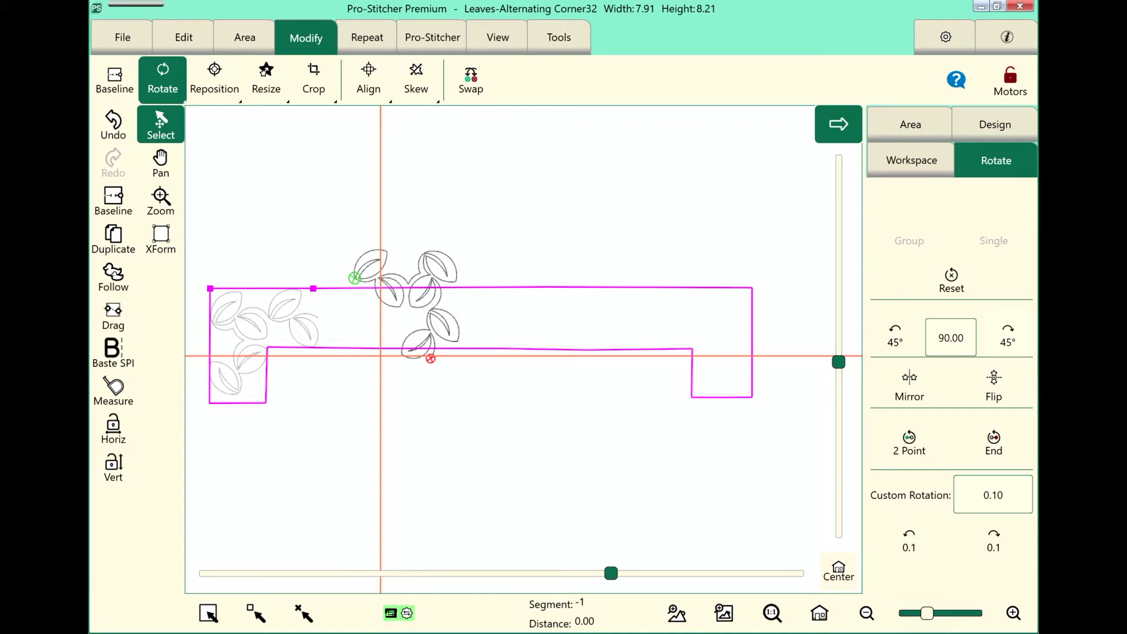
Align the rotated copy to the right and top edges of the border area
{"action": "left_click", "coordinate": [368, 80]}
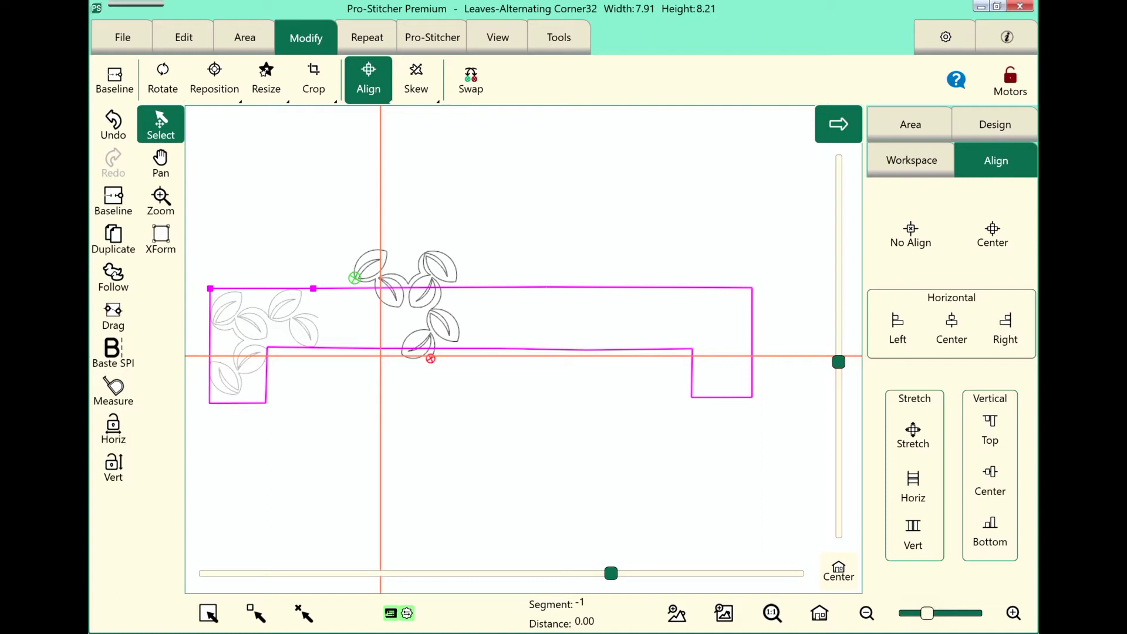
{"action": "left_click", "coordinate": [1005, 330]}
{"action": "left_click", "coordinate": [990, 431]}
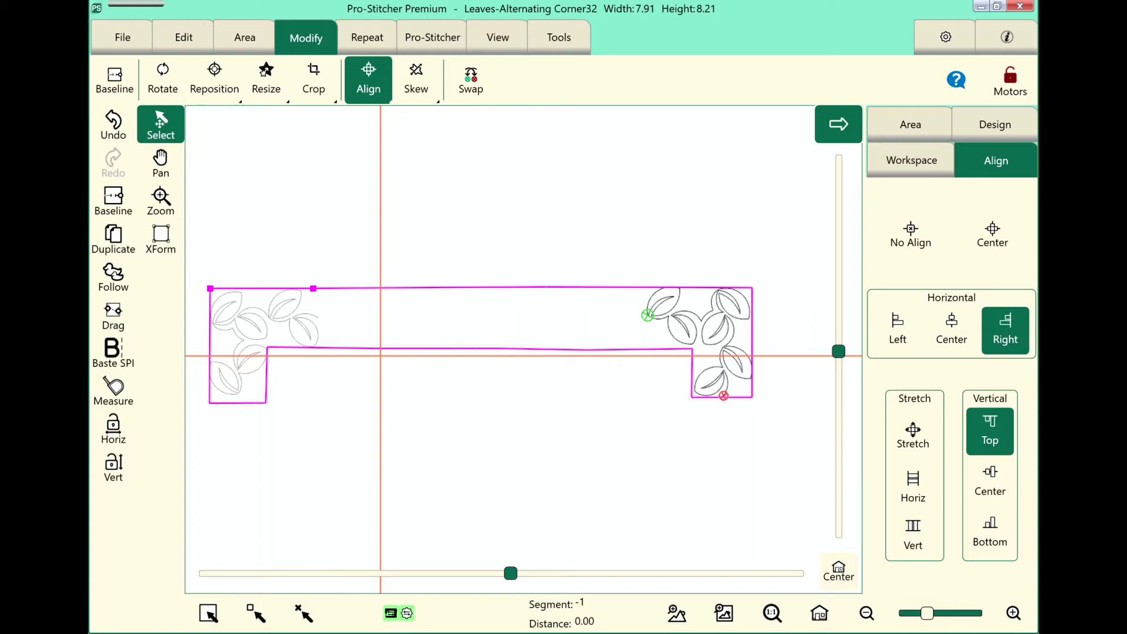
Nudge the right corner design down in 0.01 increments and baseline it
{"action": "left_click", "coordinate": [214, 80]}
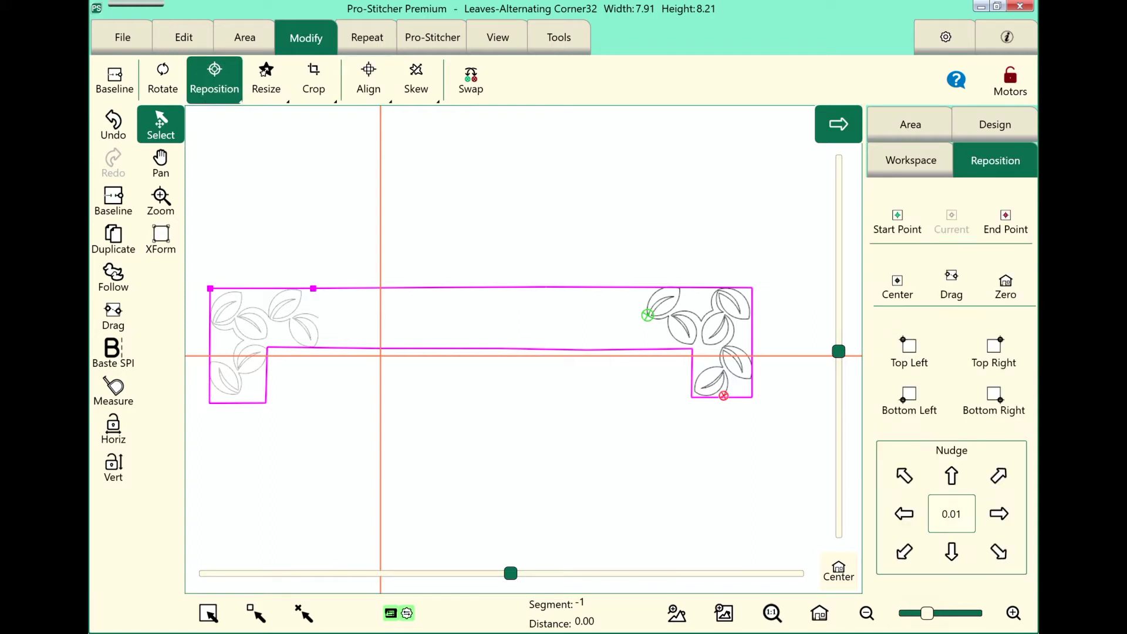
{"action": "left_click", "coordinate": [951, 553]}
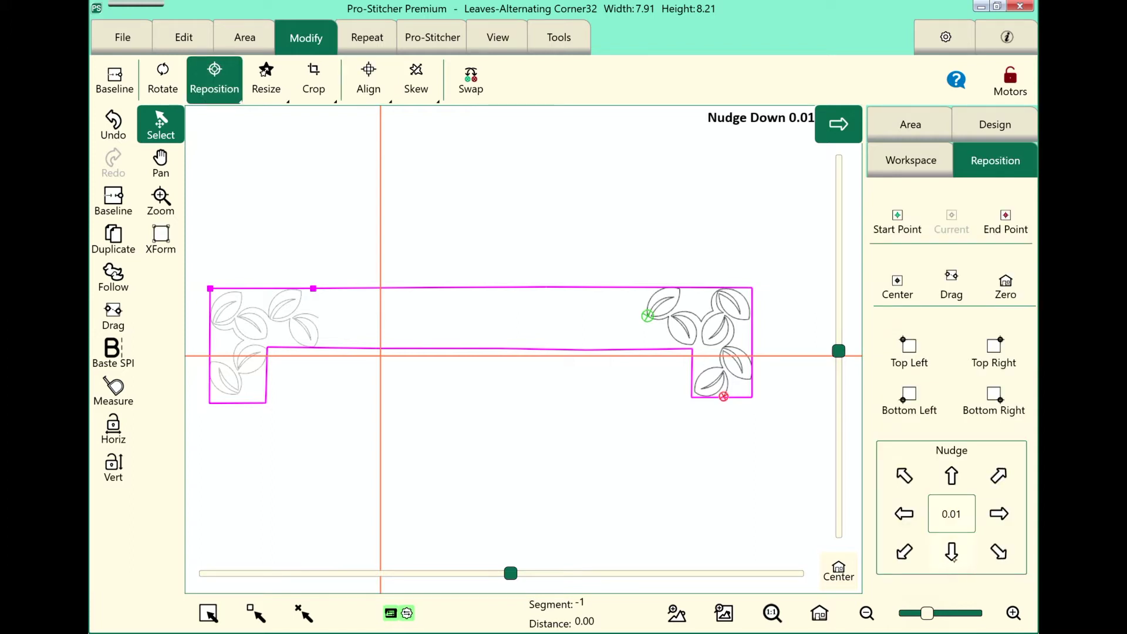
{"action": "left_click", "coordinate": [952, 554]}
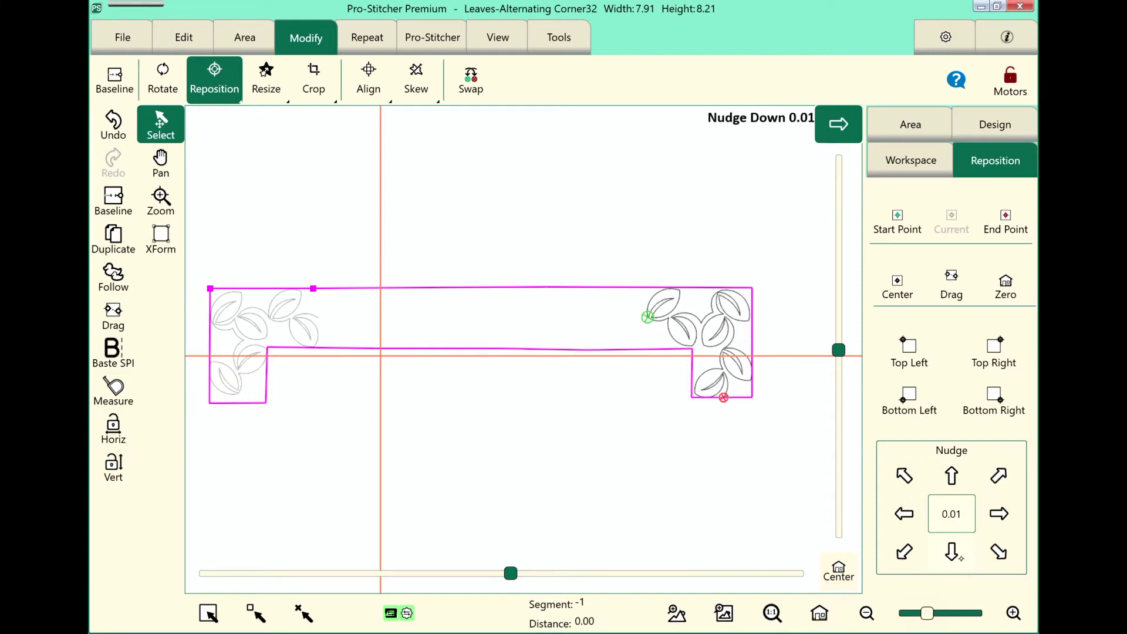
{"action": "left_click", "coordinate": [113, 201]}
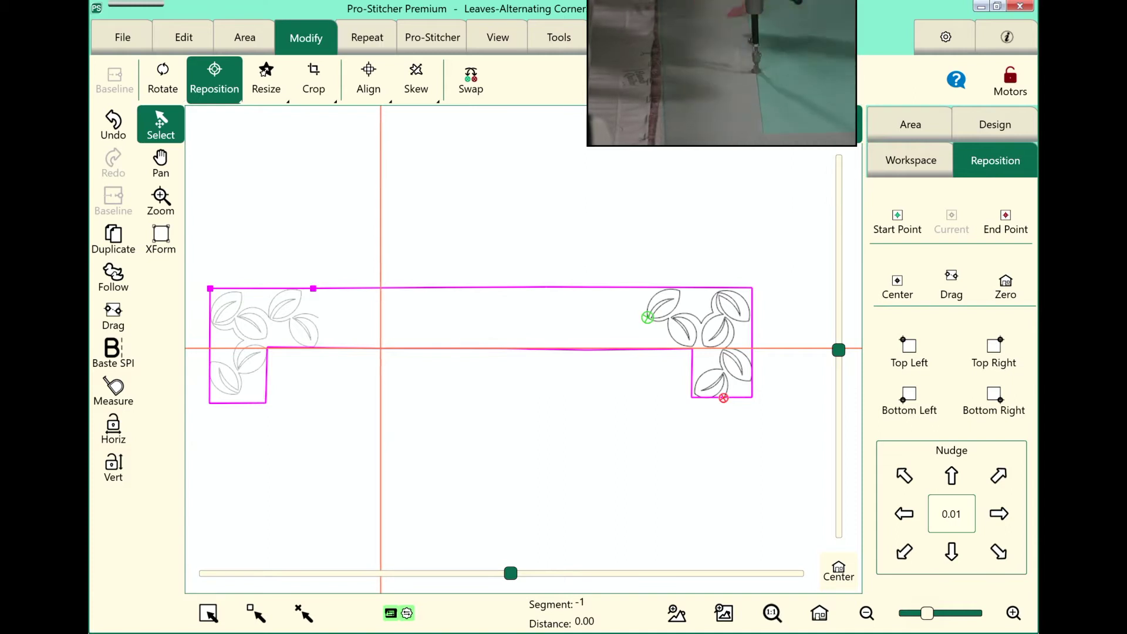
Select the left corner design and bring up the Quilt options for stitching it
{"action": "left_click", "coordinate": [252, 325]}
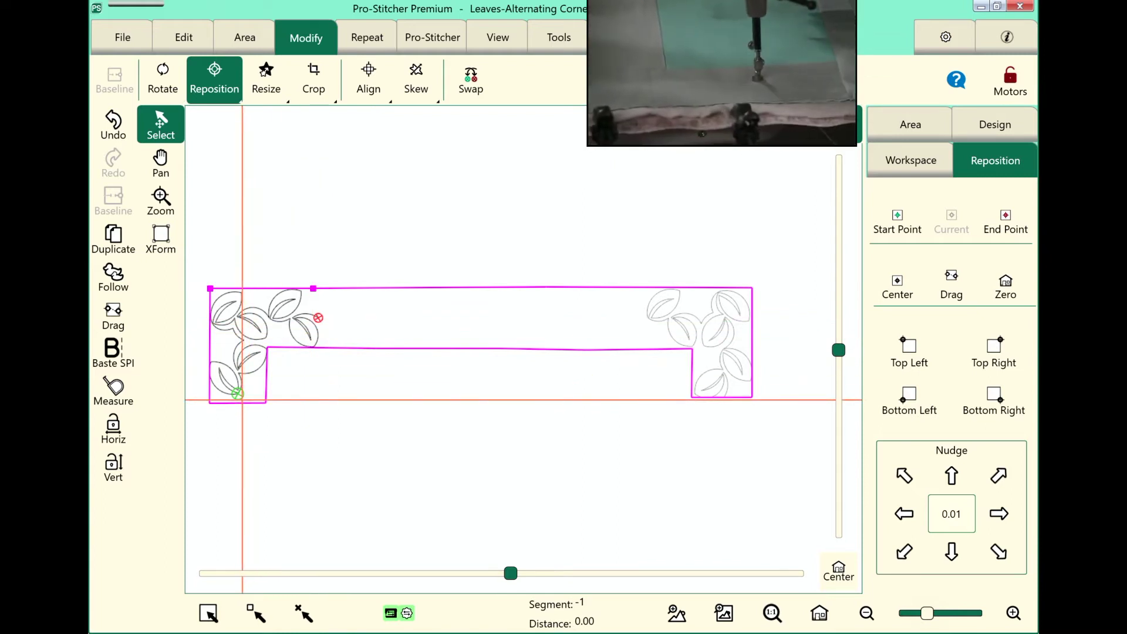
{"action": "left_click", "coordinate": [433, 38]}
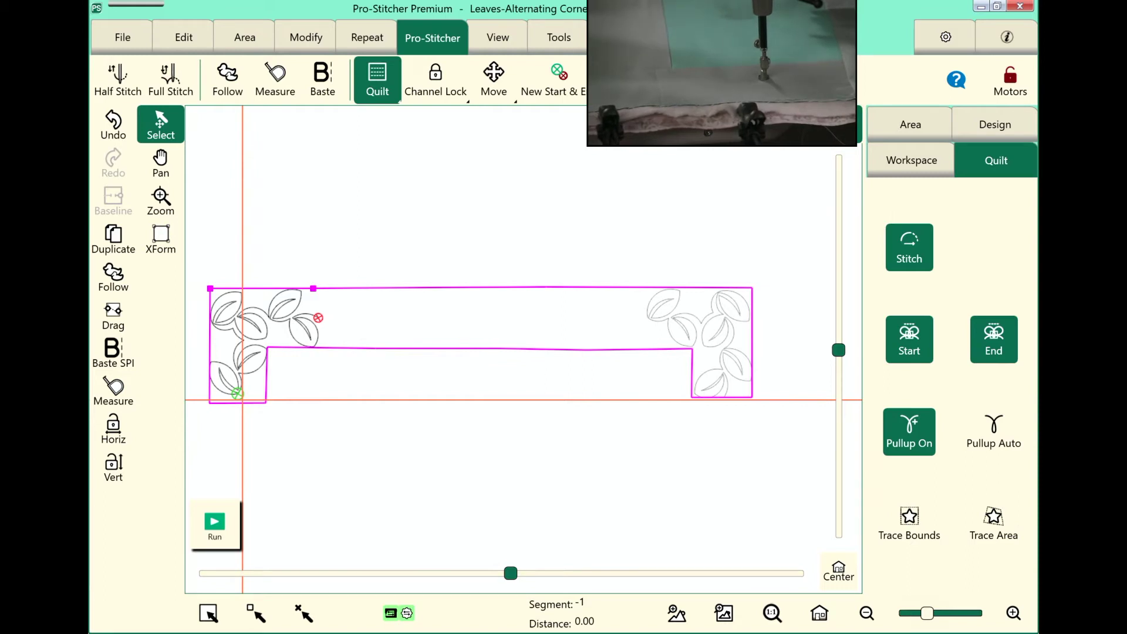
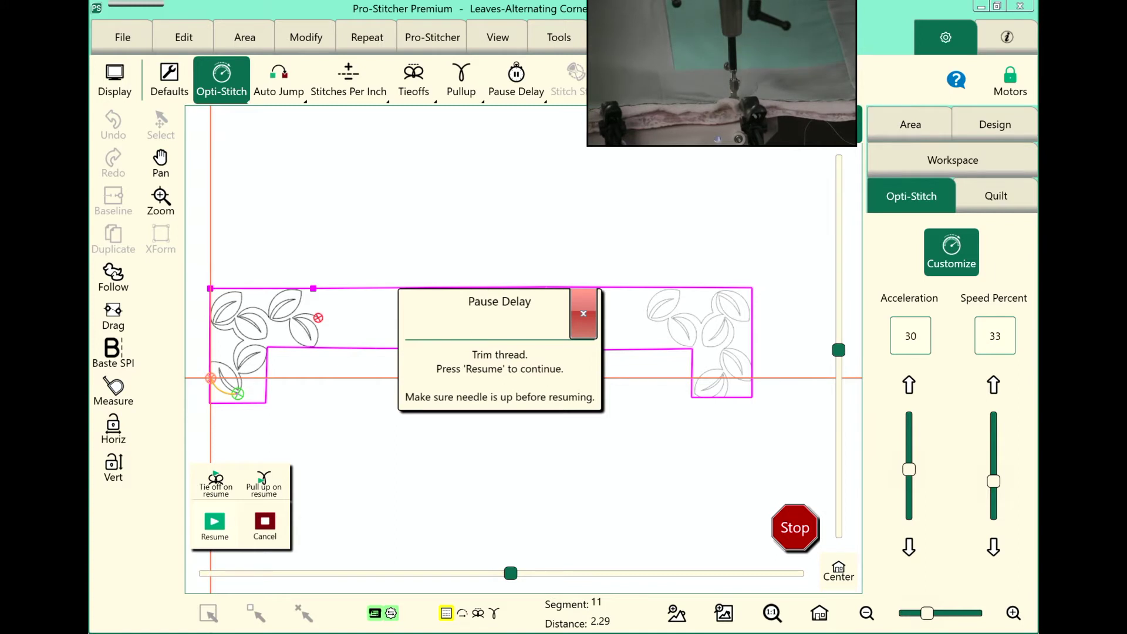
Resume the left corner's stitching after the thread trim, and run the right corner design with verified settings through its pull-up pause
{"action": "left_click", "coordinate": [214, 522]}
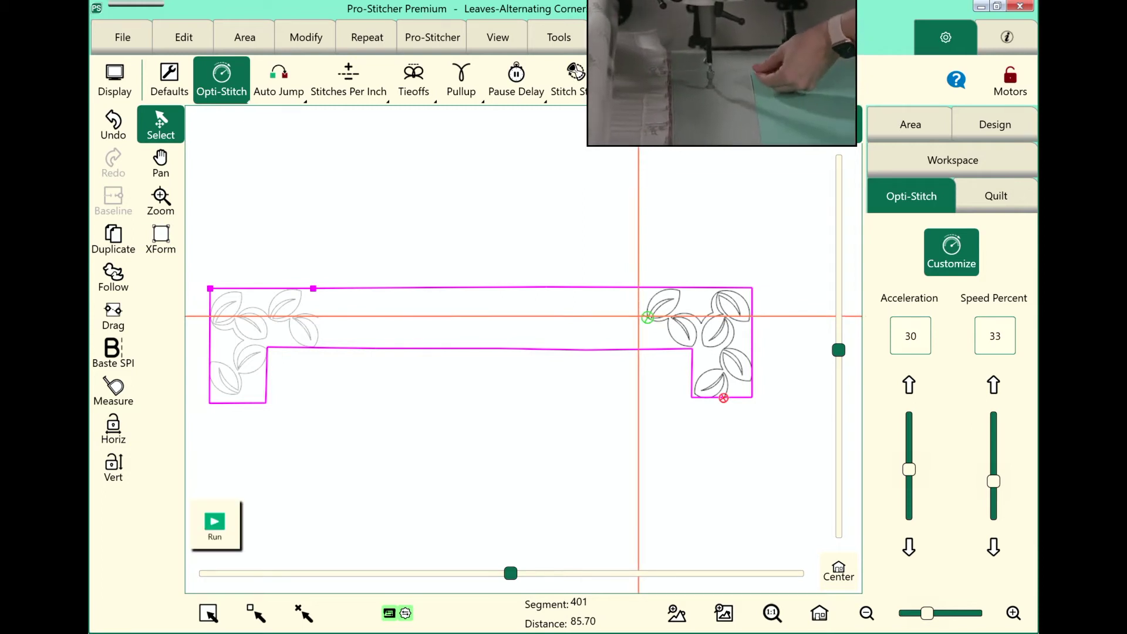
{"action": "left_click", "coordinate": [996, 195]}
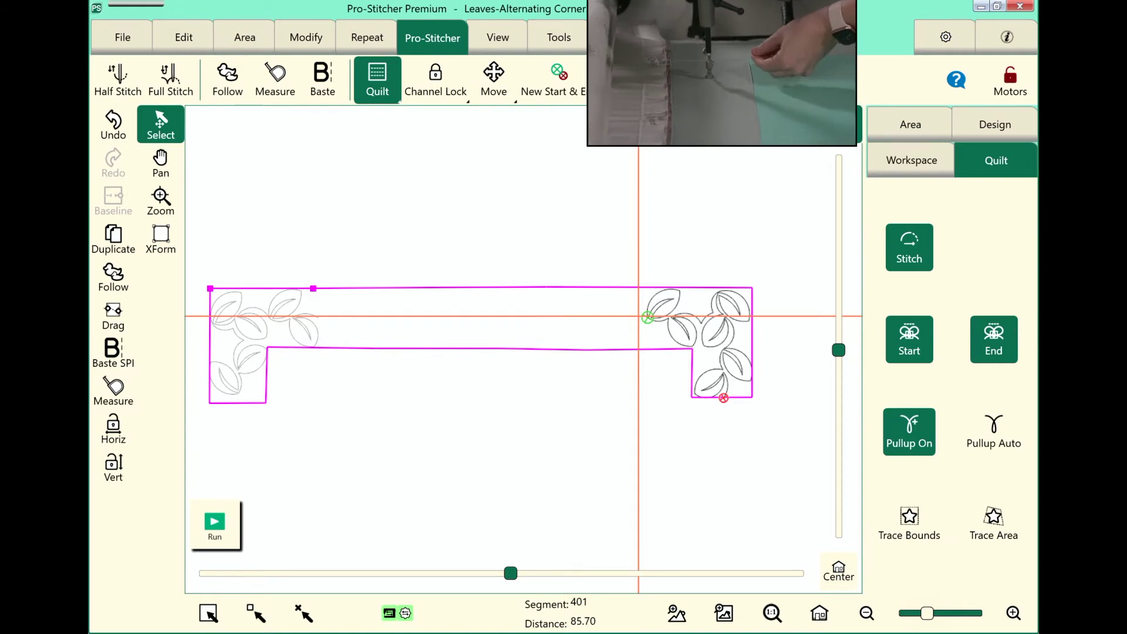
{"action": "left_click", "coordinate": [219, 513]}
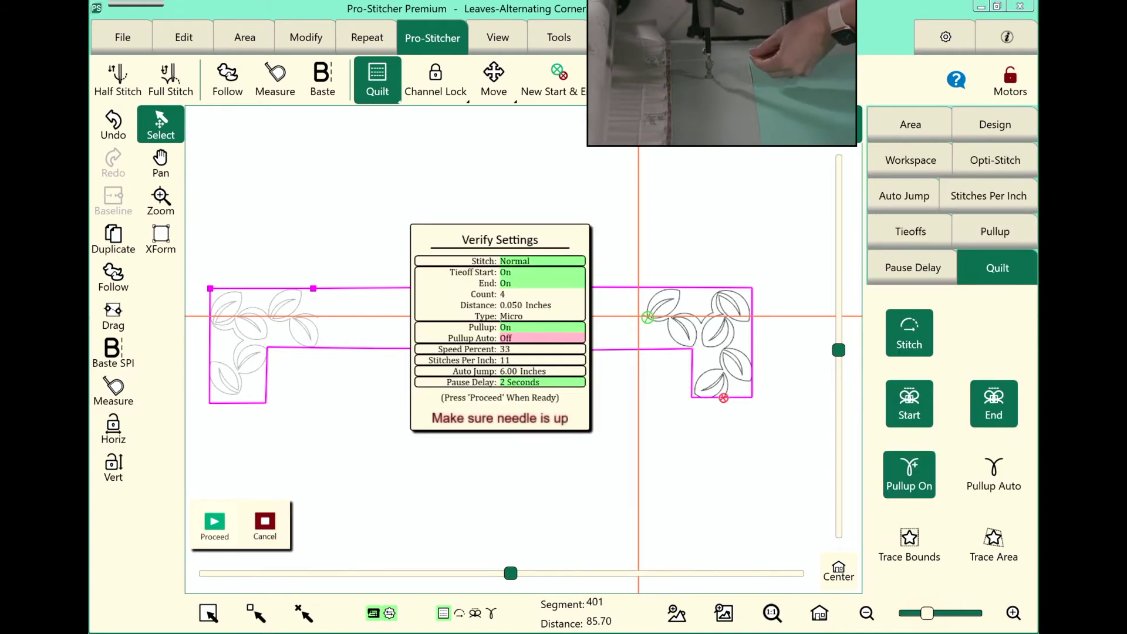
{"action": "left_click", "coordinate": [215, 524]}
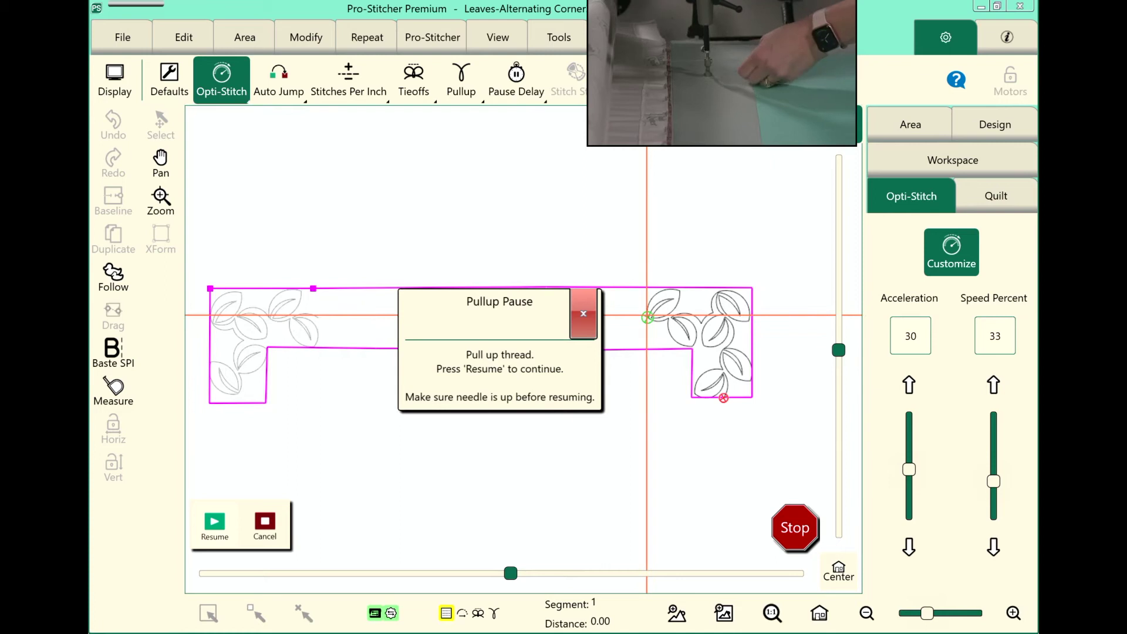
{"action": "left_click", "coordinate": [214, 526]}
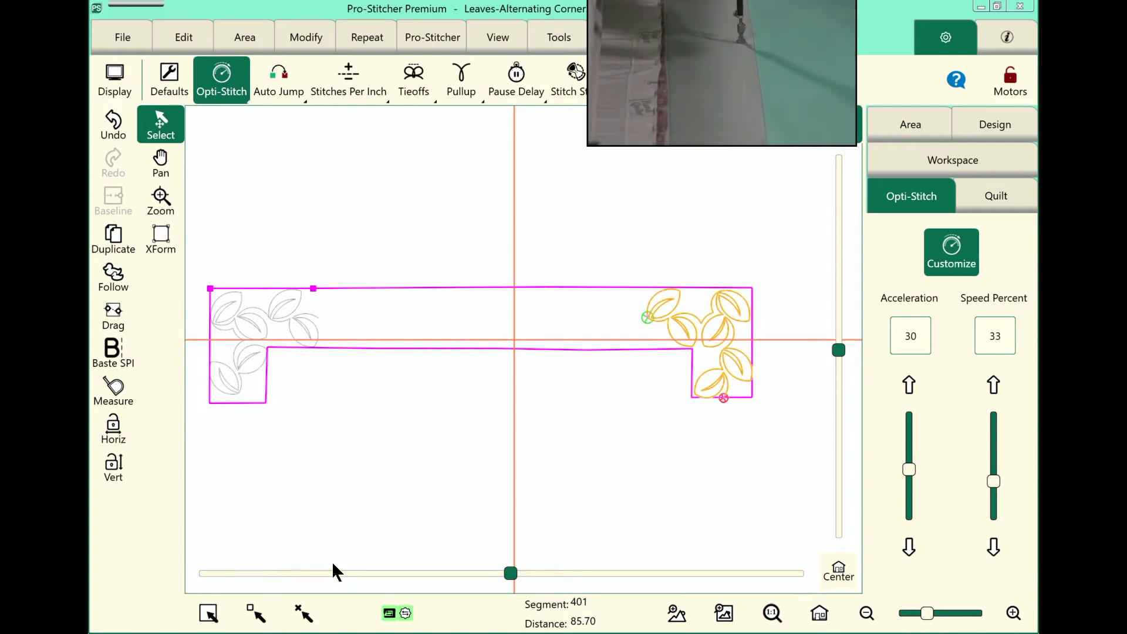
Clear the old border area and mark a multi-point area between the two corner designs, about 24.81 wide by 4.54 high
{"action": "left_click", "coordinate": [245, 37]}
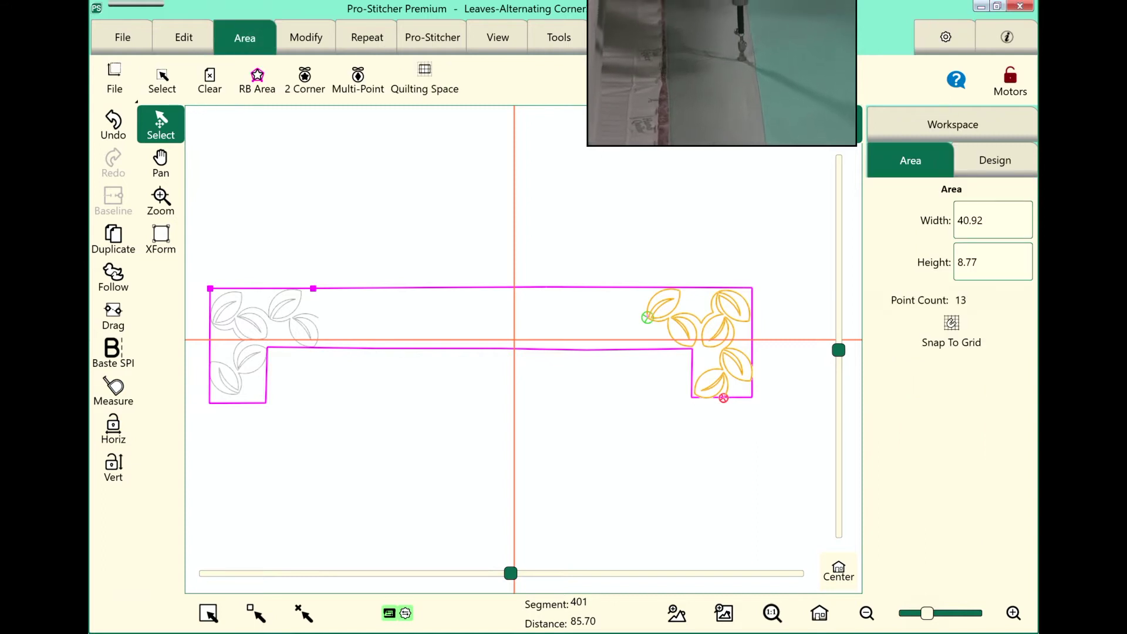
{"action": "left_click", "coordinate": [210, 80]}
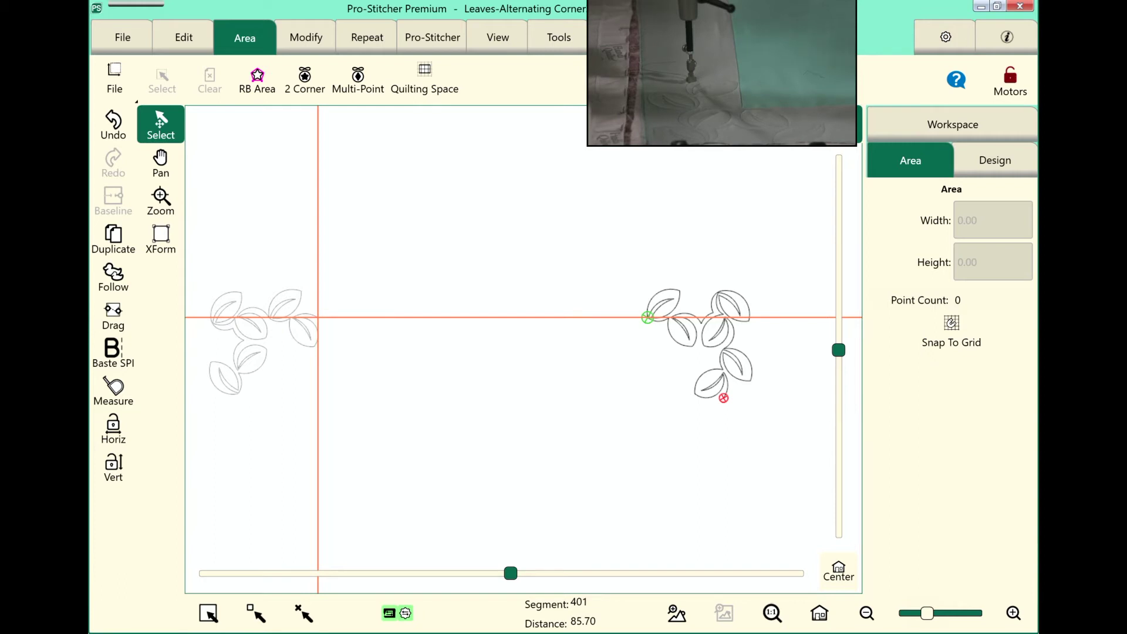
{"action": "left_click", "coordinate": [358, 80]}
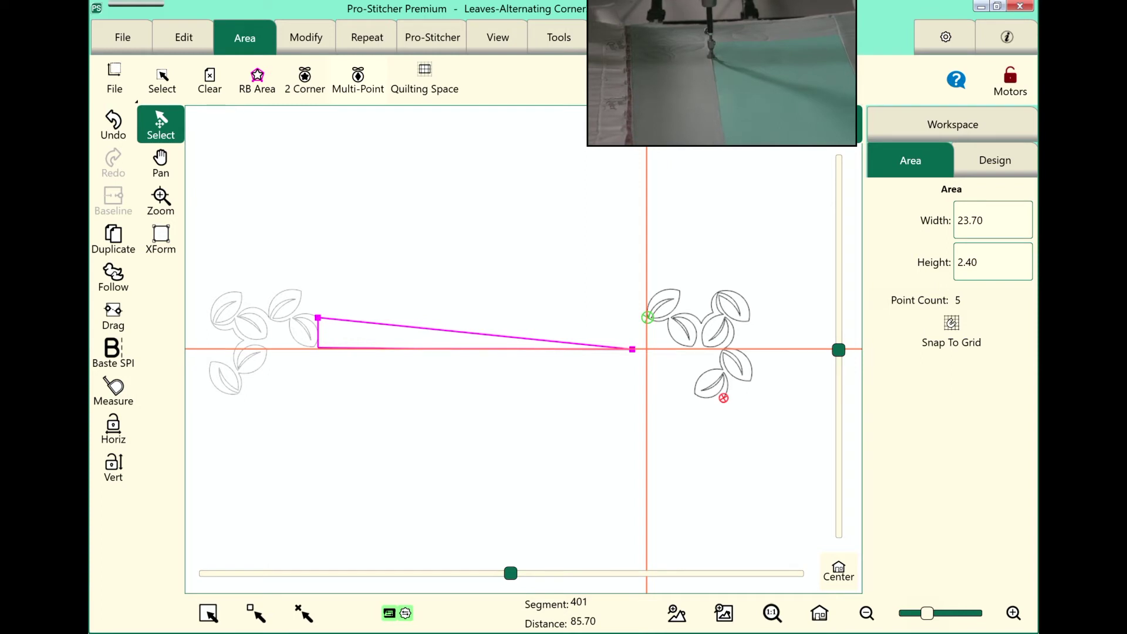
{"action": "left_click", "coordinate": [358, 81]}
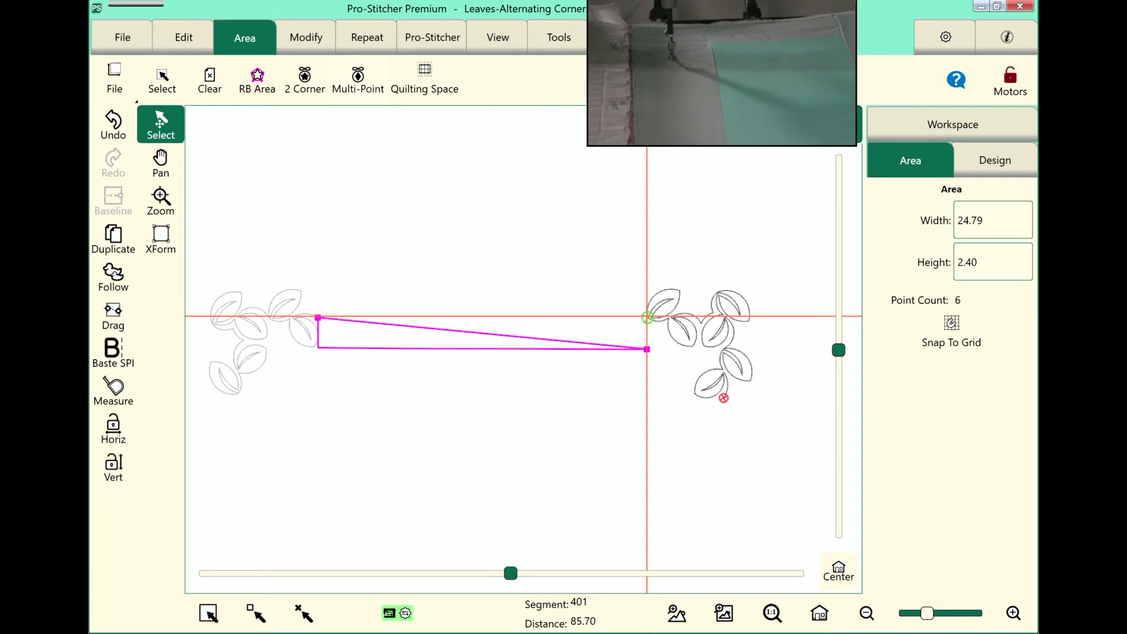
{"action": "left_click", "coordinate": [358, 81]}
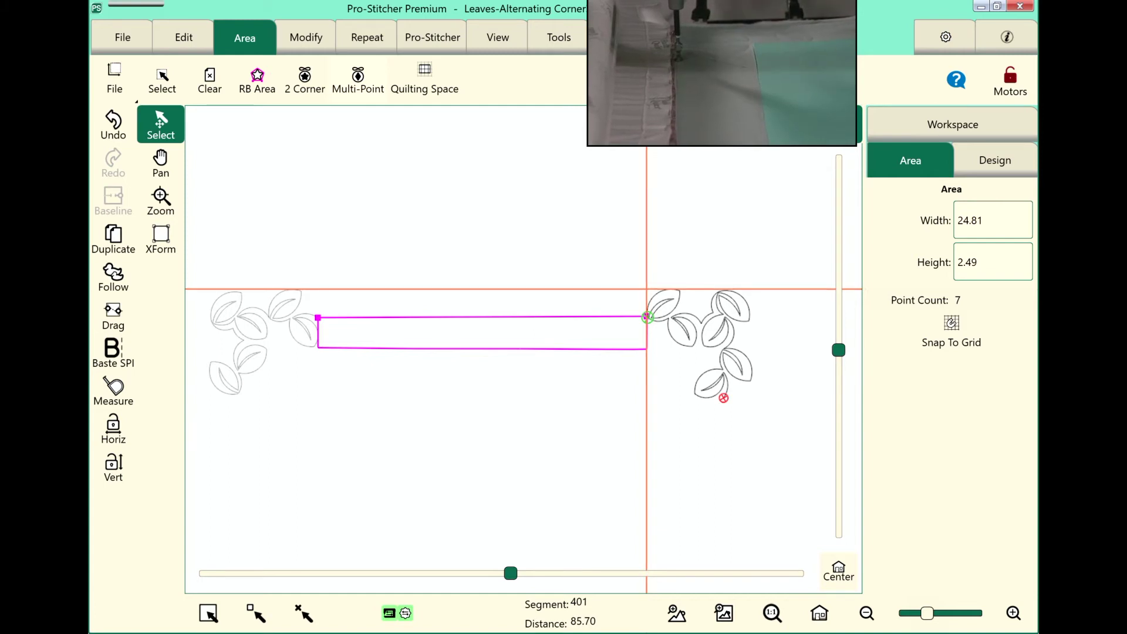
{"action": "left_click", "coordinate": [358, 80]}
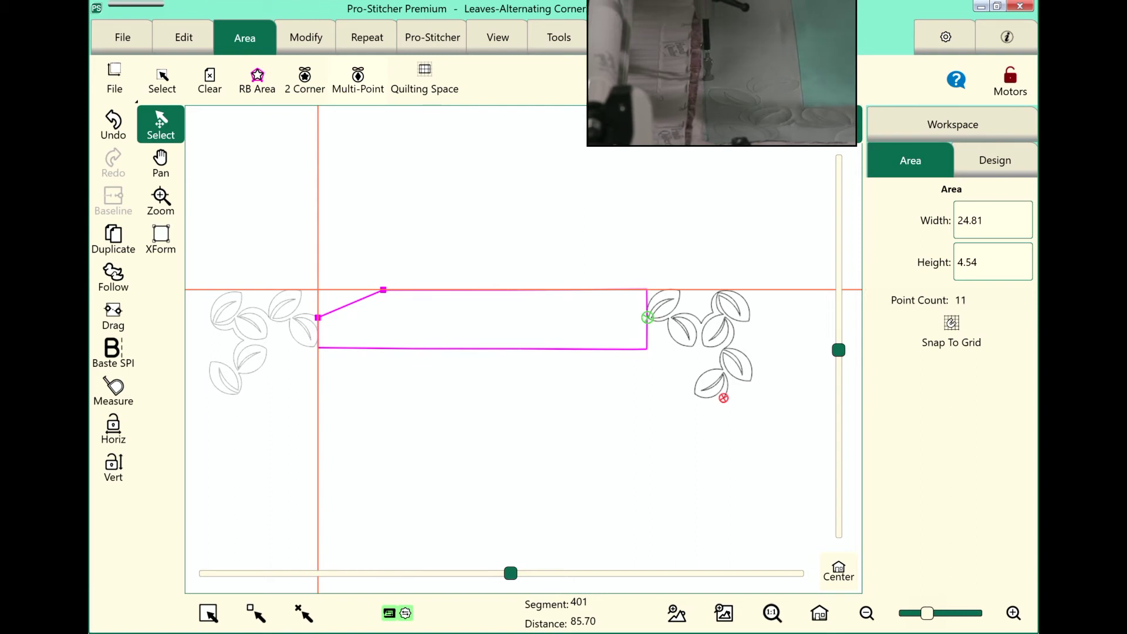
{"action": "left_click", "coordinate": [358, 81]}
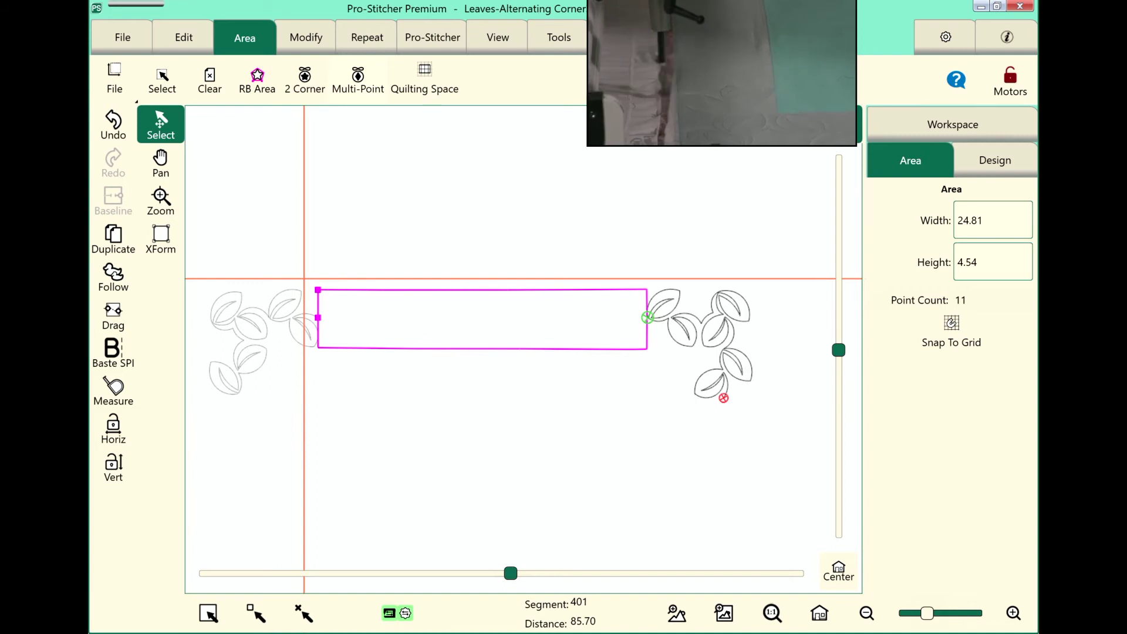
Open the leaves-alternating design from the Continuous Line folder of 1-PS Designs
{"action": "left_click", "coordinate": [123, 38]}
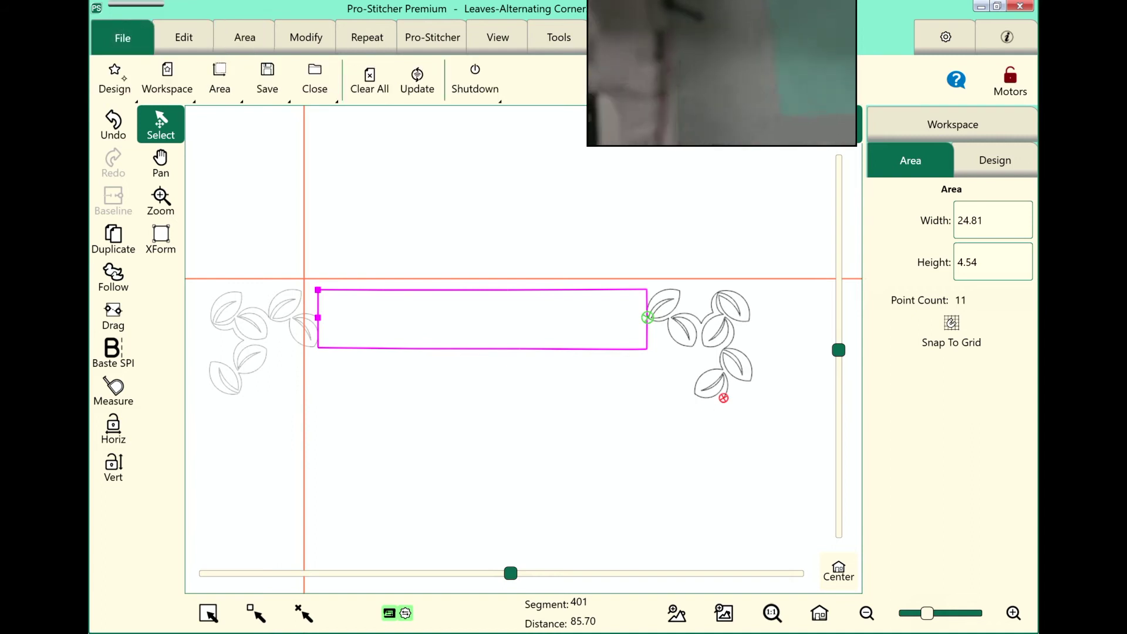
{"action": "left_click", "coordinate": [115, 79]}
{"action": "left_click", "coordinate": [137, 128]}
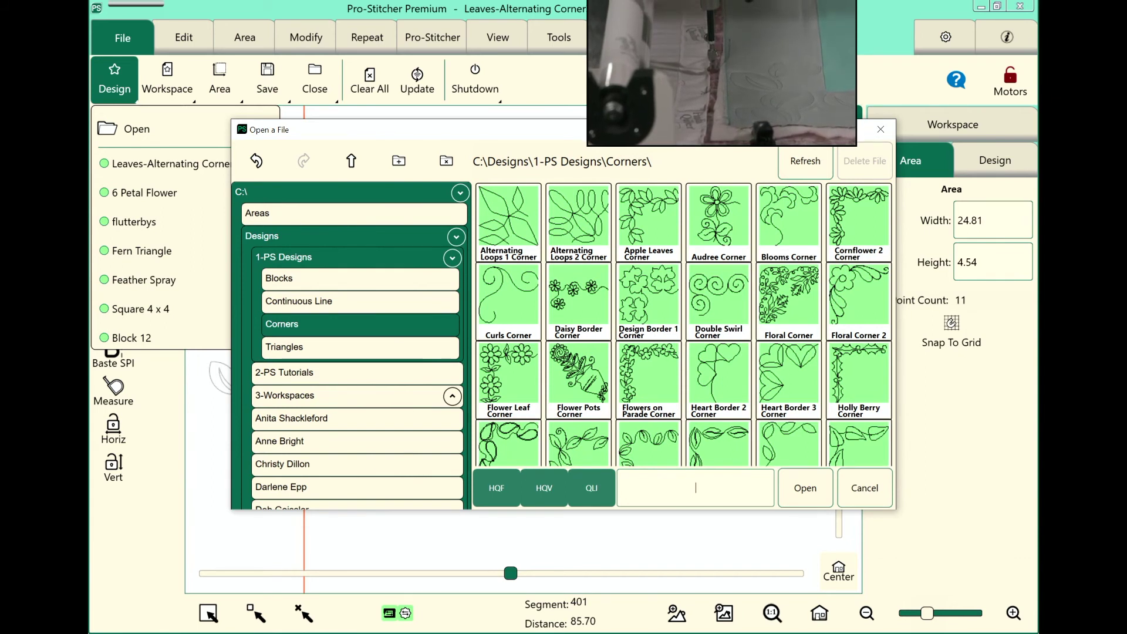
{"action": "scroll", "coordinate": [684, 323], "scroll_direction": "down", "scroll_amount": 3}
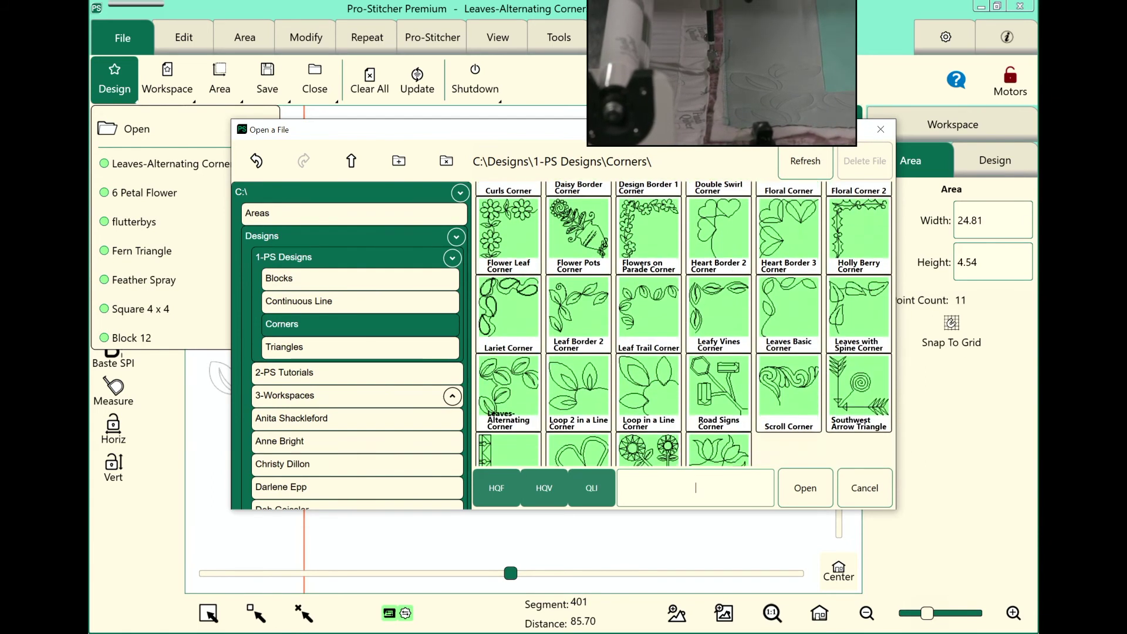
{"action": "left_click", "coordinate": [508, 393]}
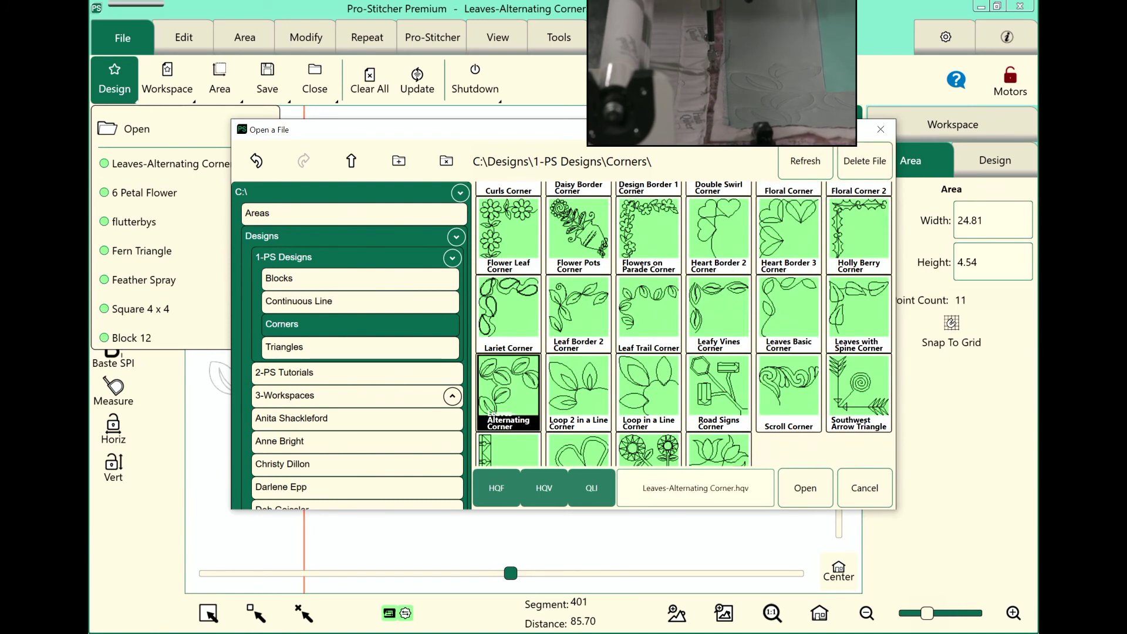
{"action": "left_click", "coordinate": [360, 302]}
{"action": "scroll", "coordinate": [684, 323], "scroll_direction": "down", "scroll_amount": 4}
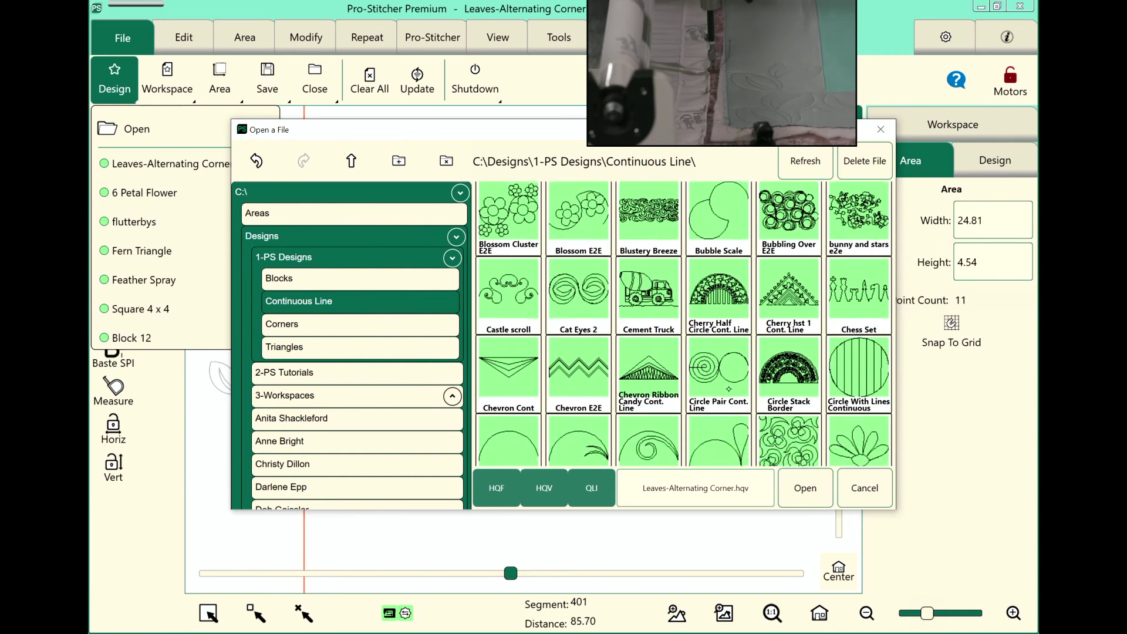
{"action": "scroll", "coordinate": [684, 323], "scroll_direction": "down", "scroll_amount": 6}
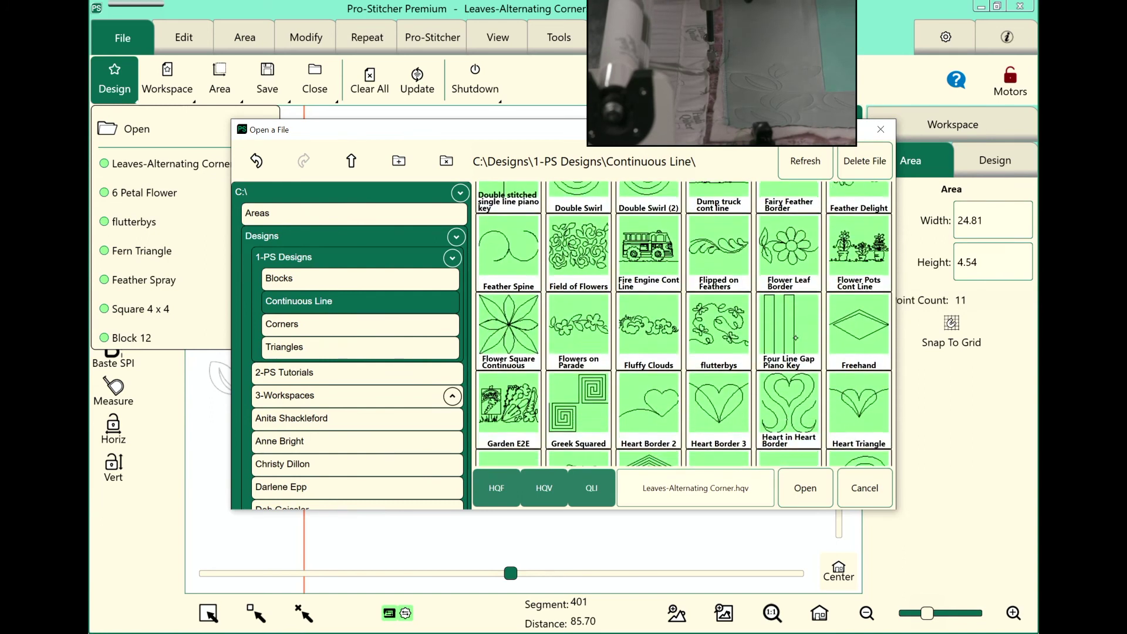
{"action": "scroll", "coordinate": [684, 323], "scroll_direction": "down", "scroll_amount": 5}
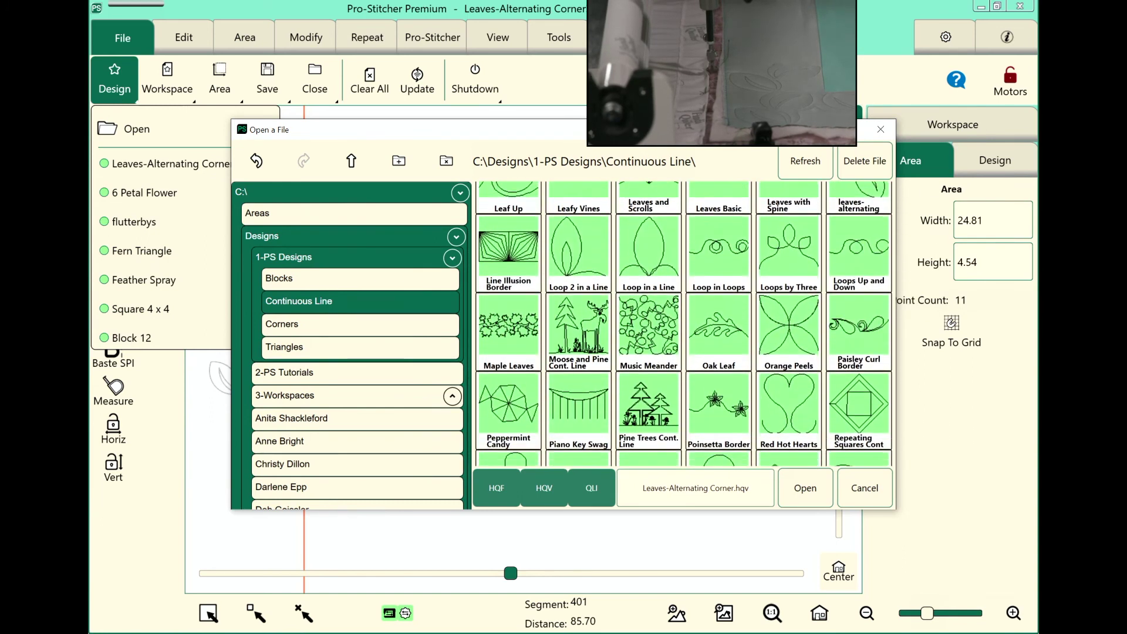
{"action": "scroll", "coordinate": [789, 399], "scroll_direction": "up", "scroll_amount": 3}
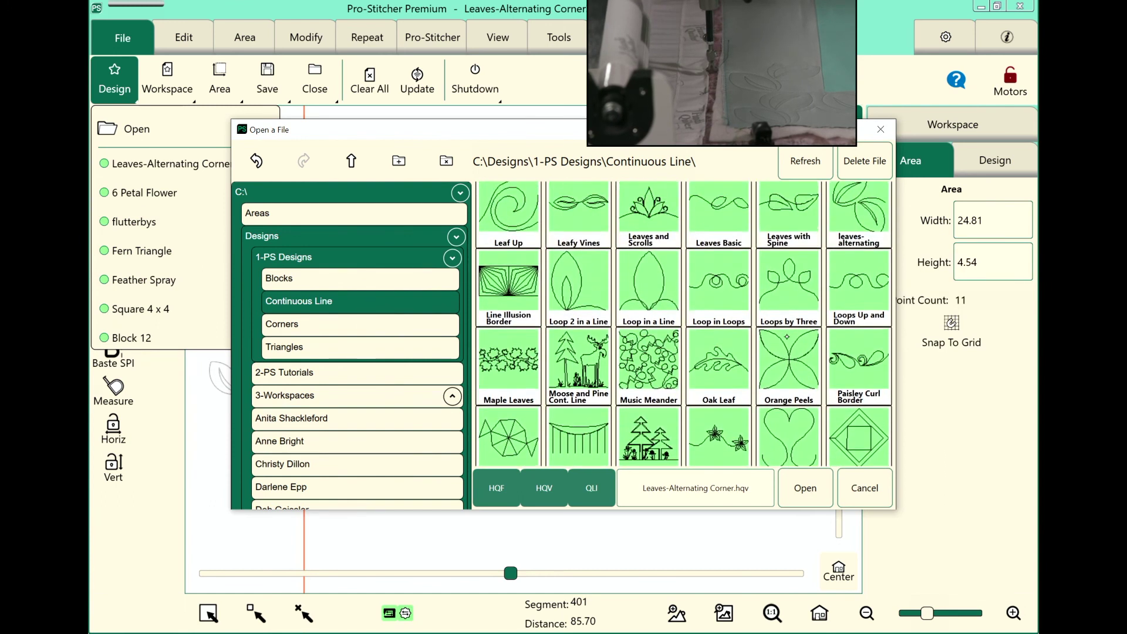
{"action": "scroll", "coordinate": [789, 399], "scroll_direction": "up", "scroll_amount": 1}
{"action": "left_click", "coordinate": [859, 305]}
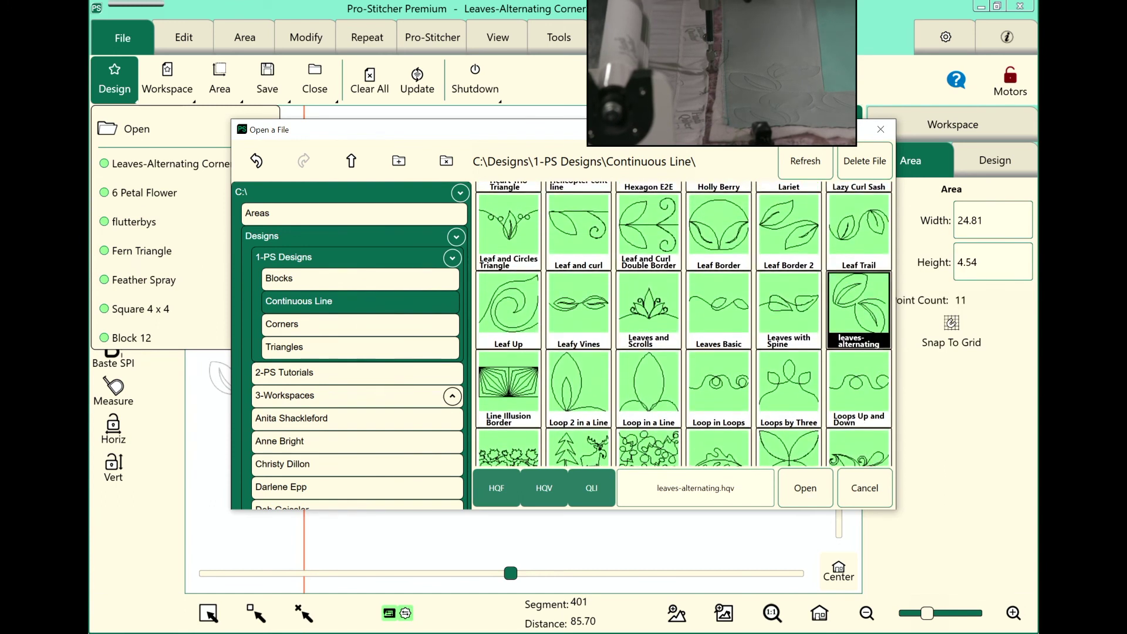
{"action": "left_click", "coordinate": [806, 488]}
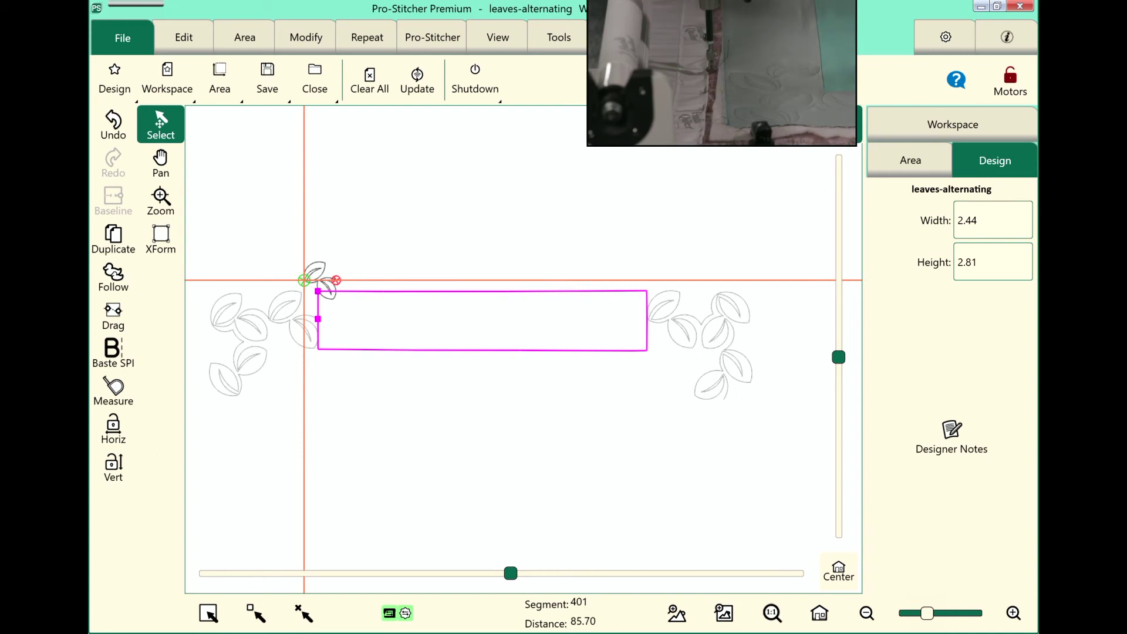
Fill the border area horizontally with repeats of the leaf design and stretch the row vertically to the area's height
{"action": "left_click", "coordinate": [371, 39]}
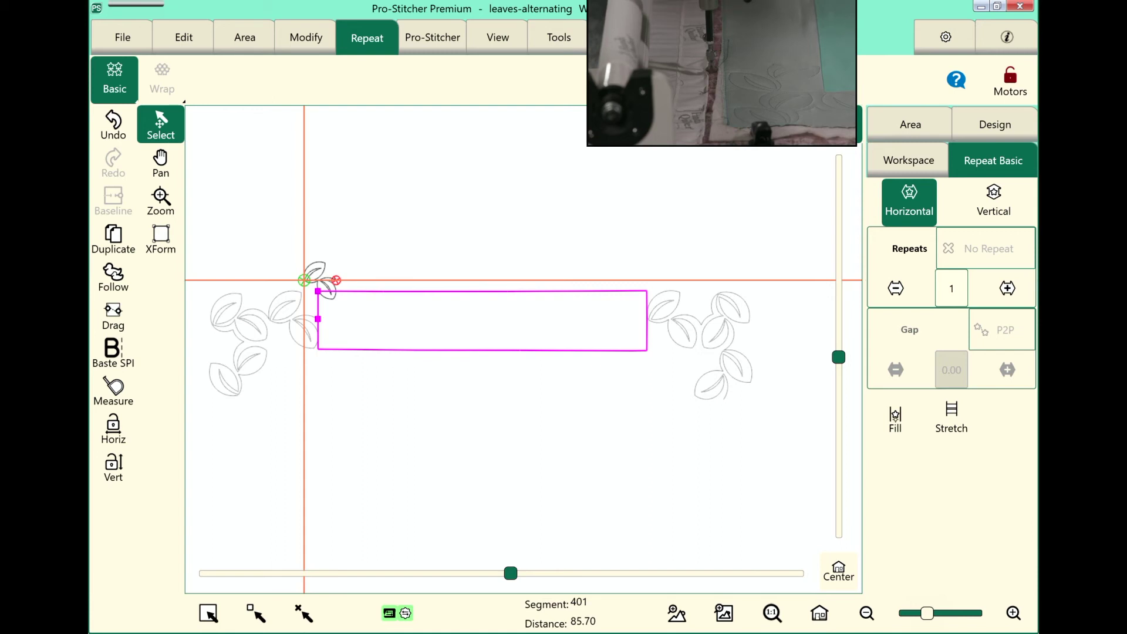
{"action": "left_click", "coordinate": [895, 416]}
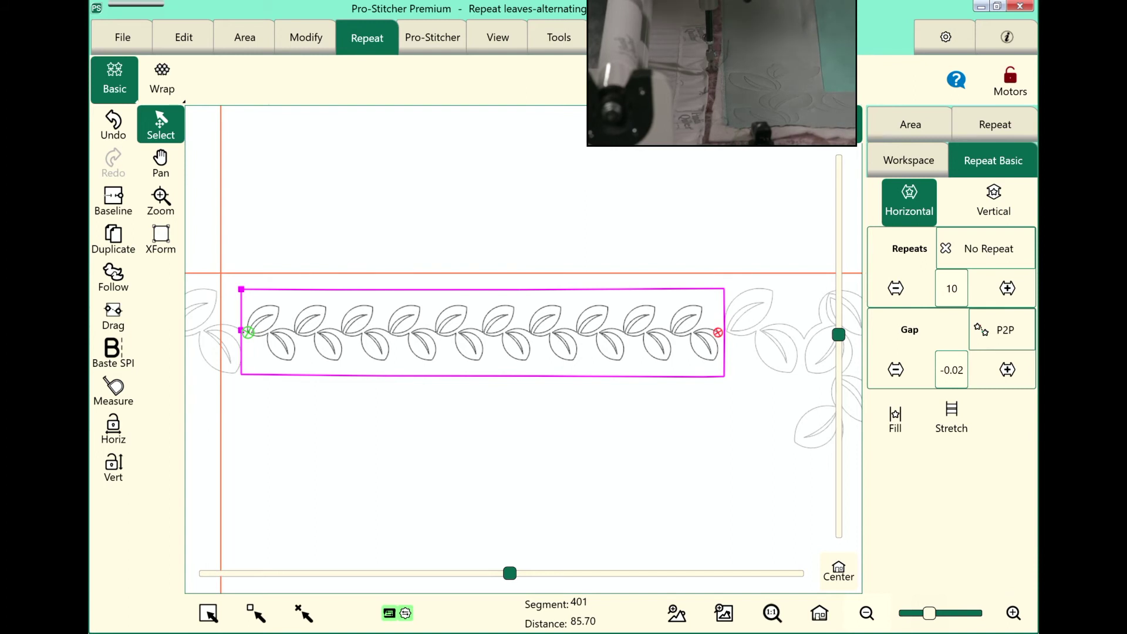
{"action": "left_click", "coordinate": [994, 201]}
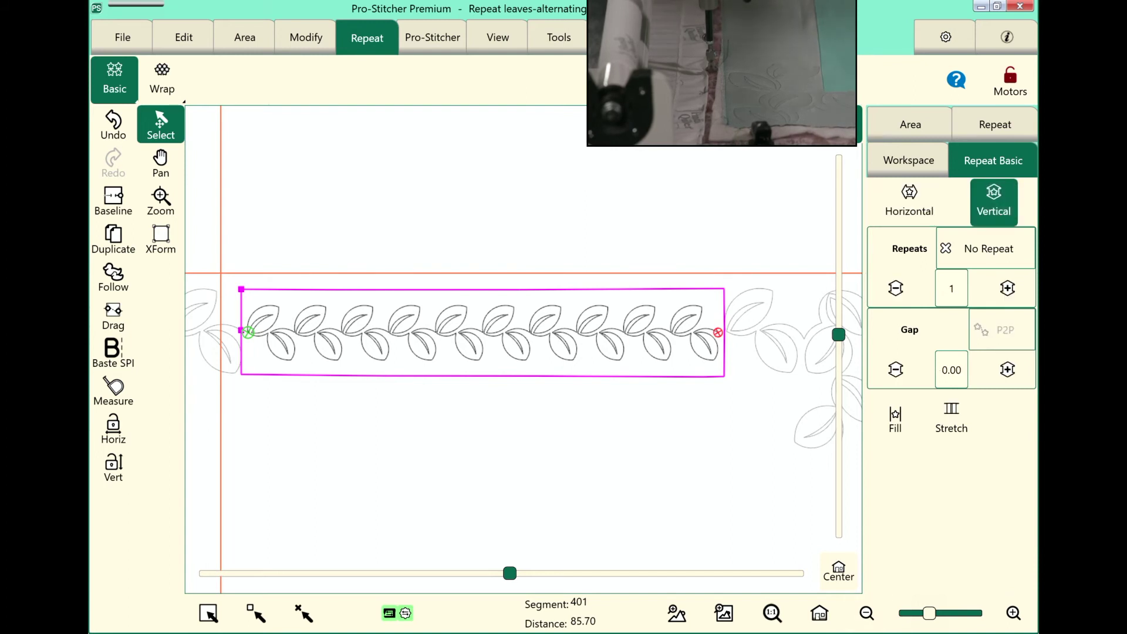
{"action": "left_click", "coordinate": [951, 419]}
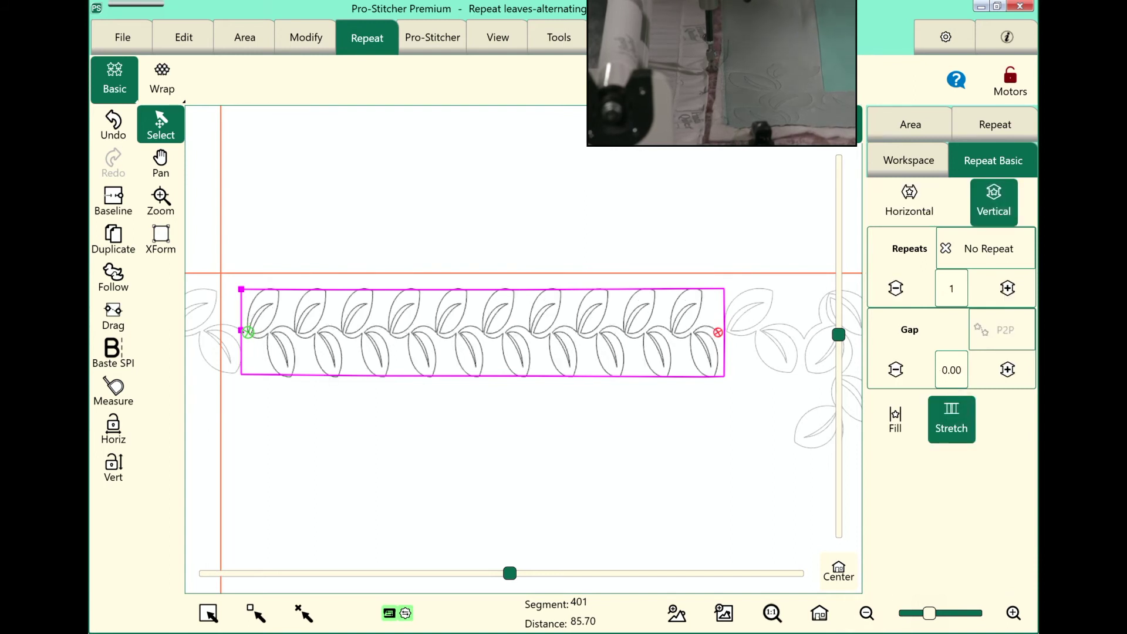
Reduce the horizontal repeats to 7 and stretch the row to the full width of the area
{"action": "left_click", "coordinate": [909, 202]}
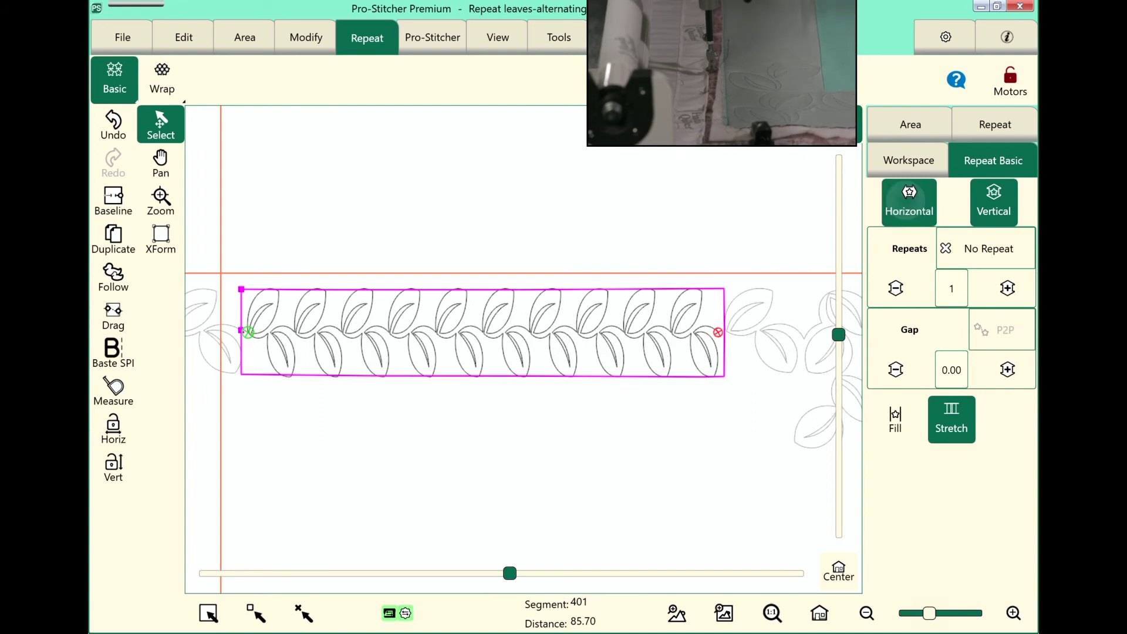
{"action": "left_click", "coordinate": [896, 288]}
{"action": "left_click", "coordinate": [896, 288]}
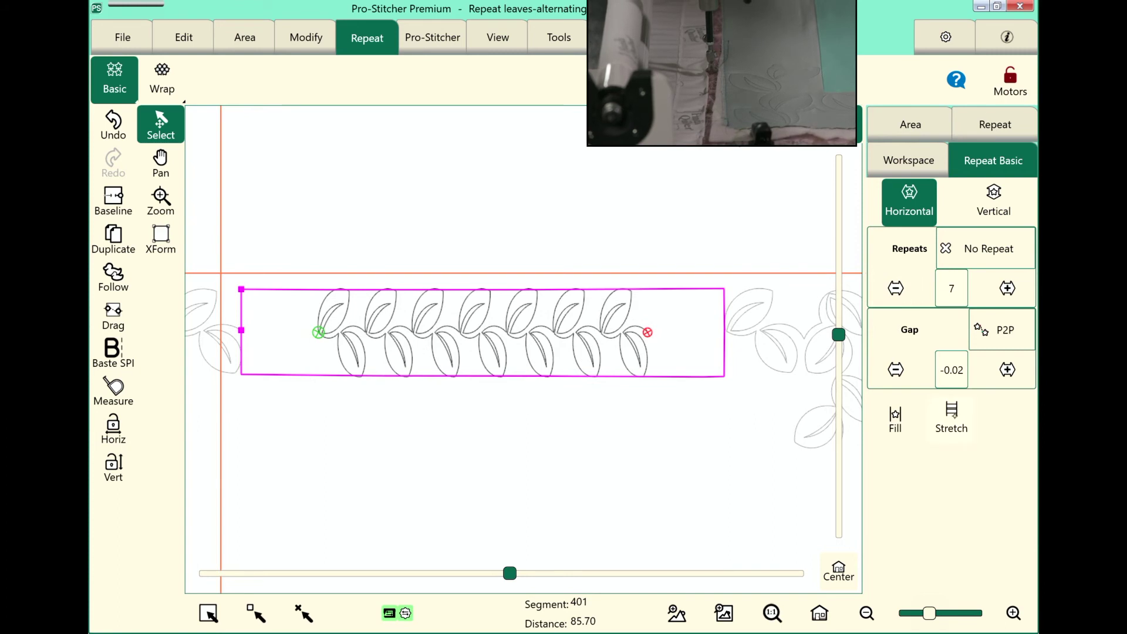
{"action": "left_click", "coordinate": [951, 419]}
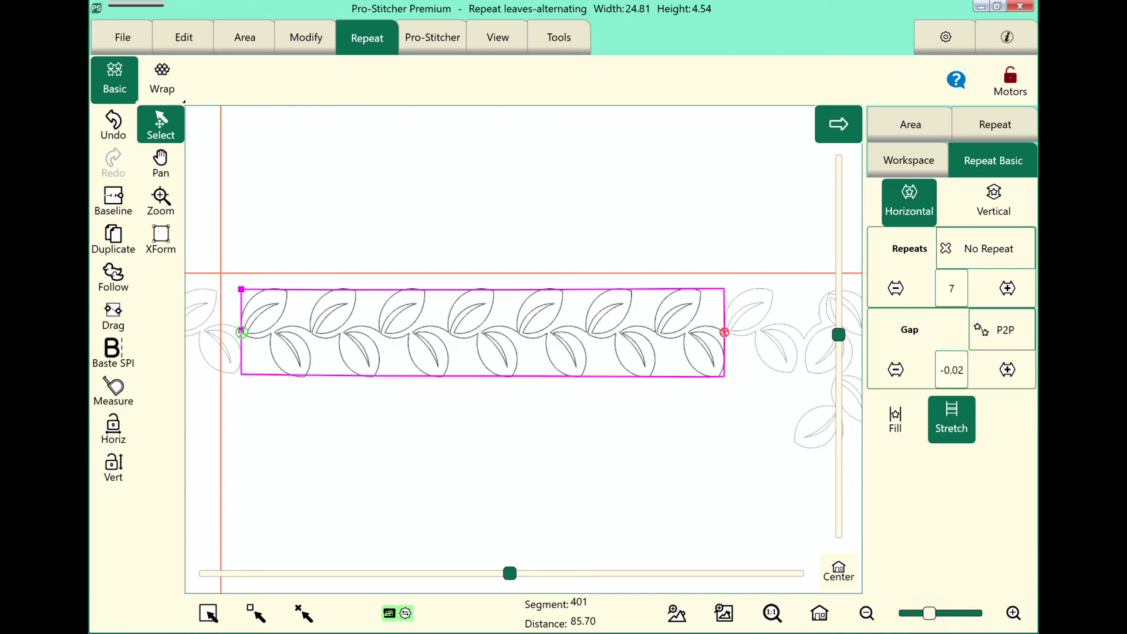
Baseline the repeated leaf row and apply a Border Skew to fit it to the area's outline
{"action": "left_click", "coordinate": [113, 202]}
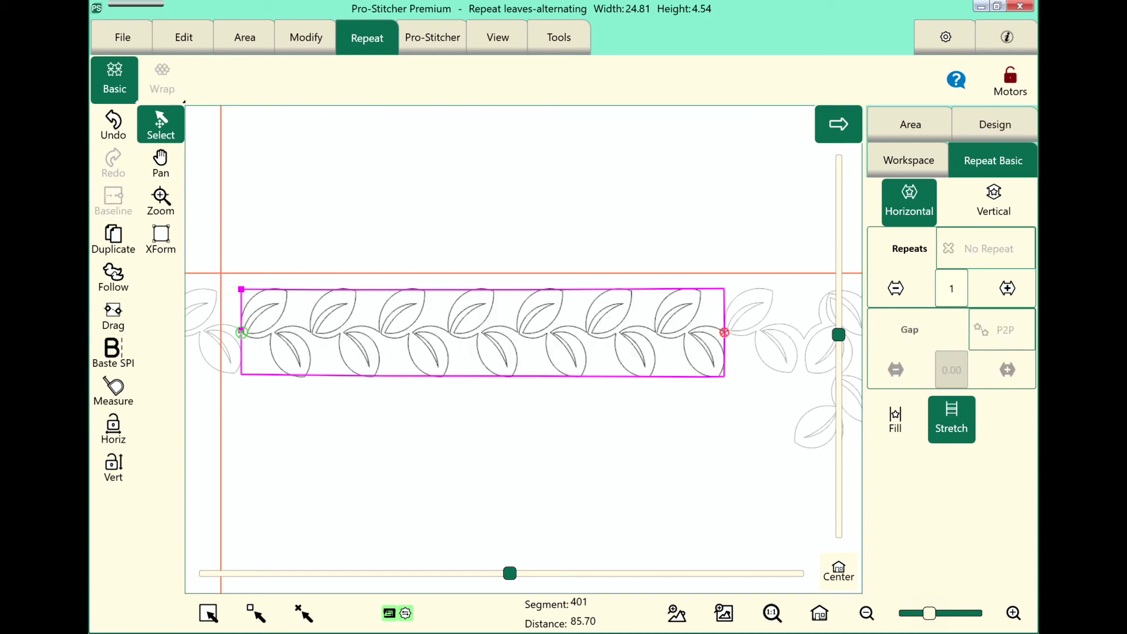
{"action": "left_click", "coordinate": [306, 37]}
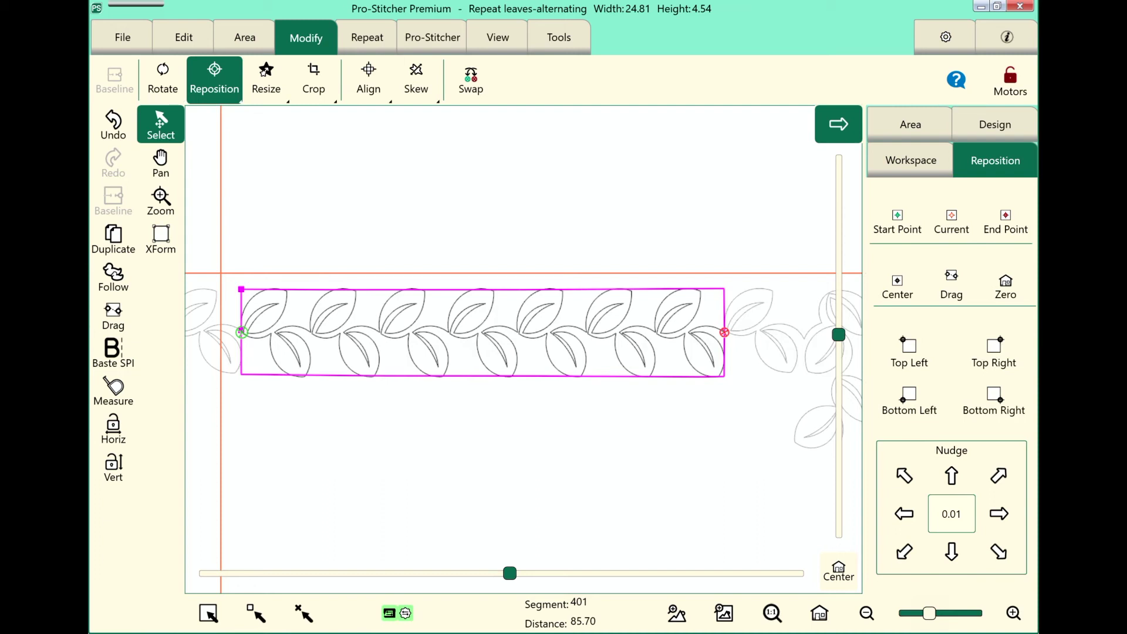
{"action": "left_click", "coordinate": [416, 80]}
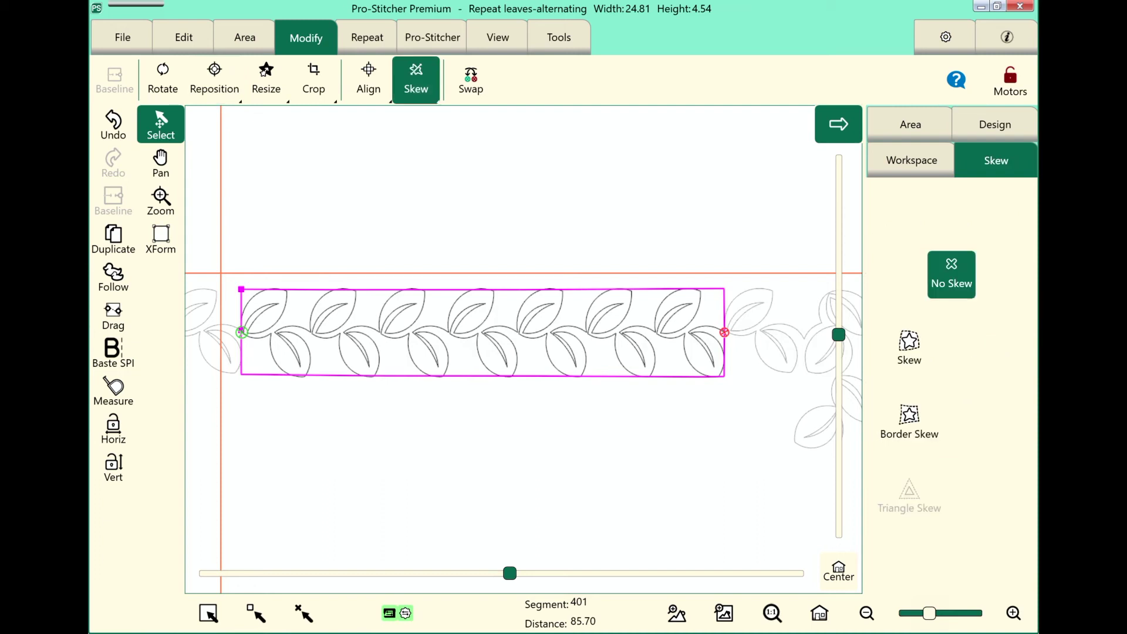
{"action": "left_click", "coordinate": [909, 423]}
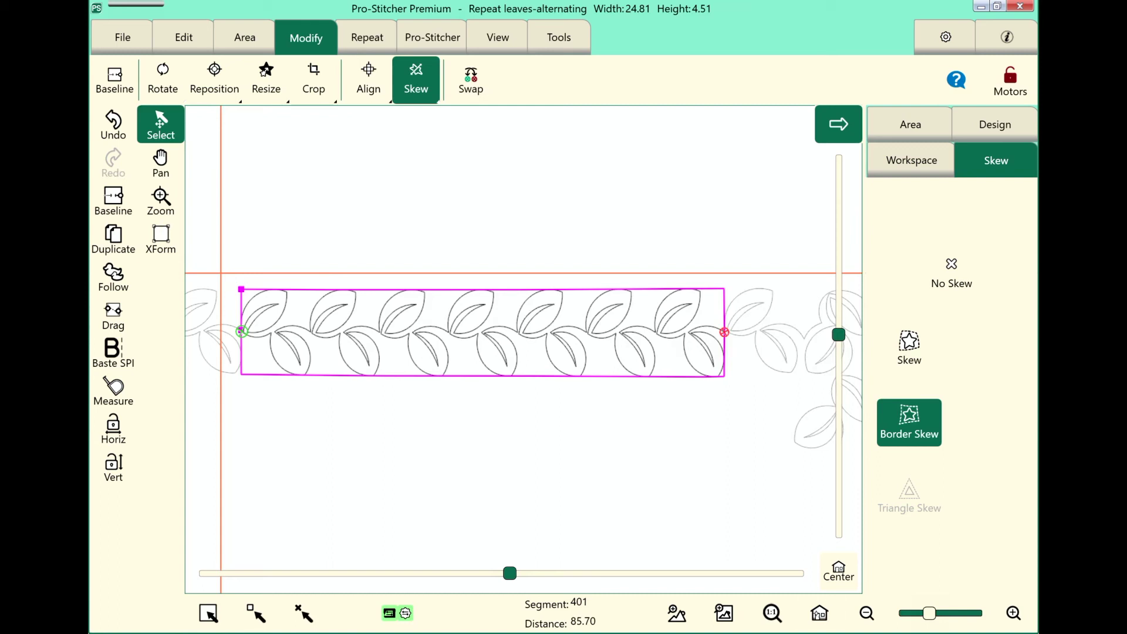
{"action": "scroll", "coordinate": [369, 254], "scroll_direction": "up", "scroll_amount": 1}
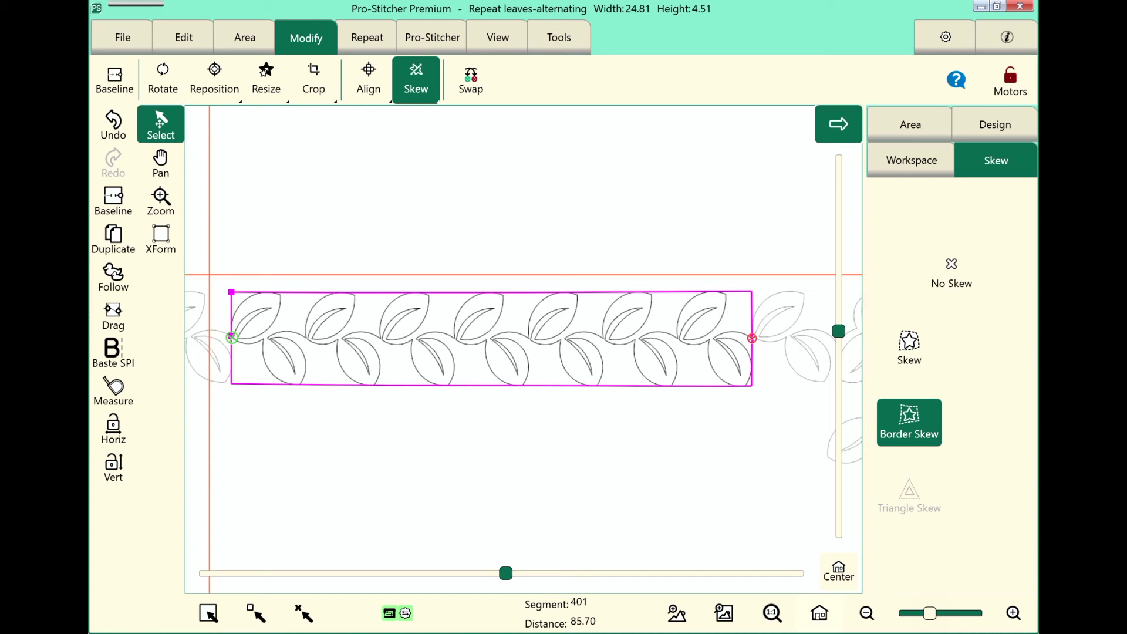
{"action": "left_click", "coordinate": [867, 614]}
{"action": "left_click", "coordinate": [866, 613]}
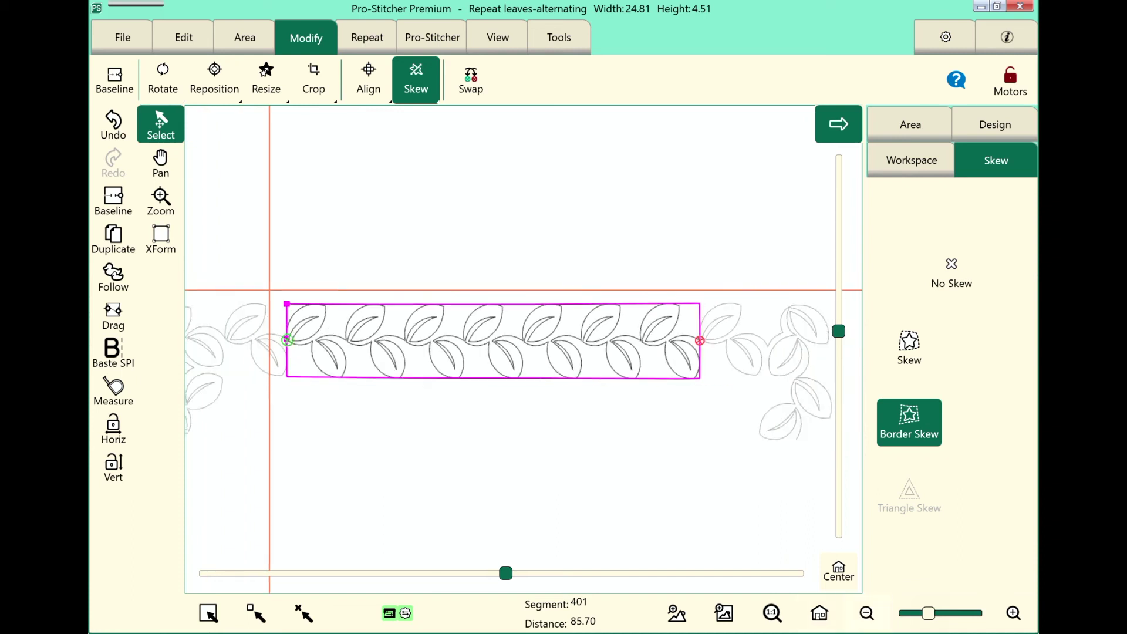
Multi-select the left corner, the repeated leaf row and the right corner as one group, and clear the selection
{"action": "left_click", "coordinate": [867, 613]}
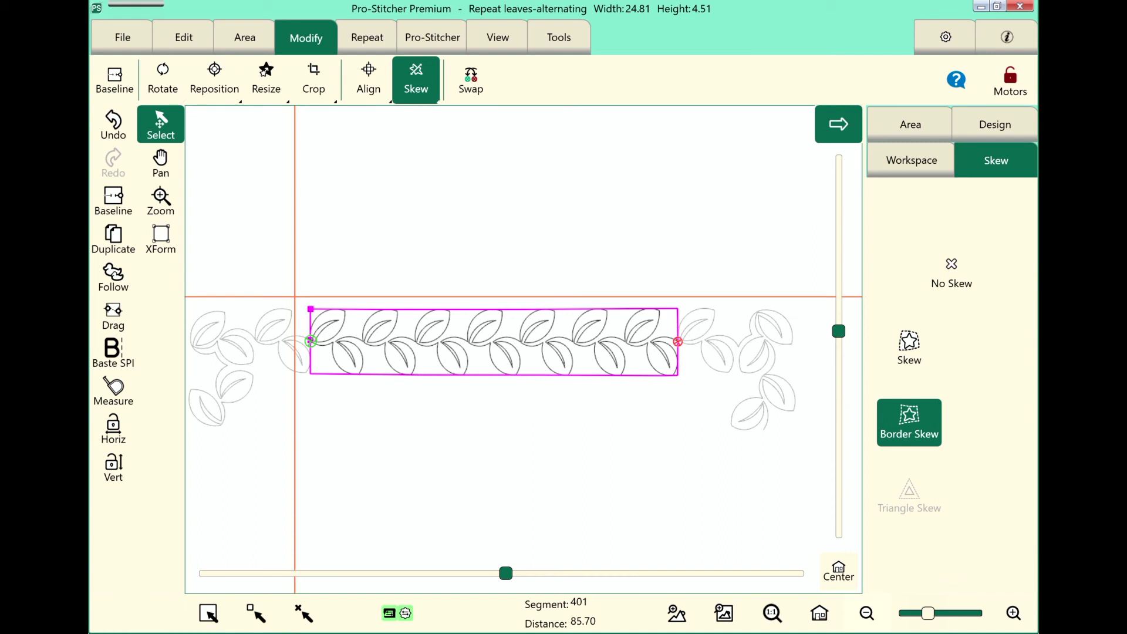
{"action": "left_click", "coordinate": [303, 613]}
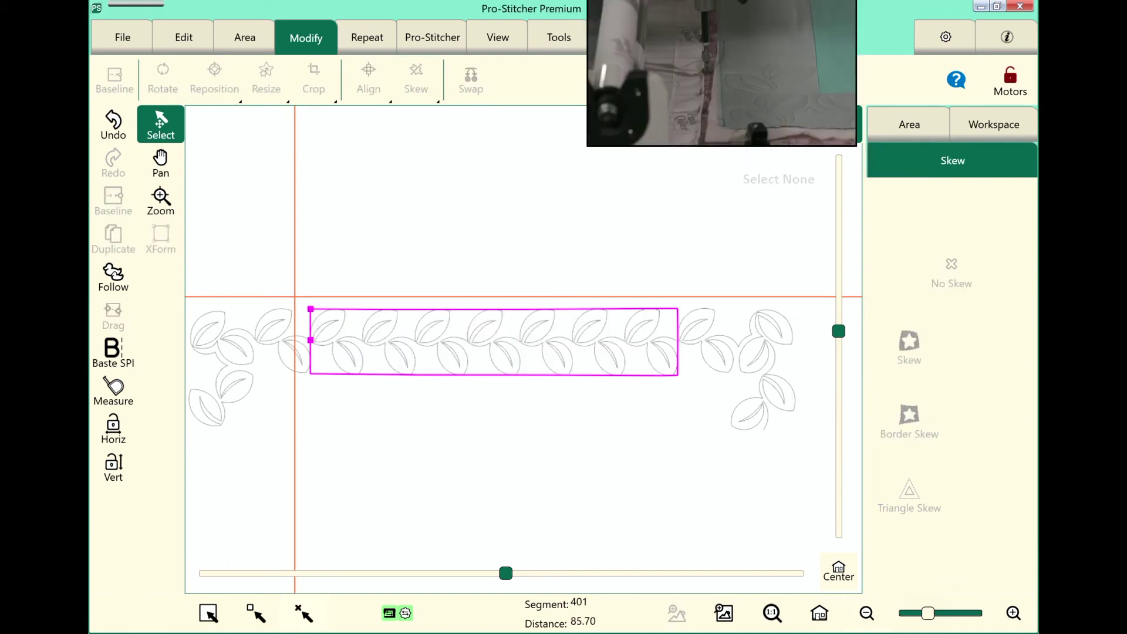
{"action": "left_click", "coordinate": [256, 613]}
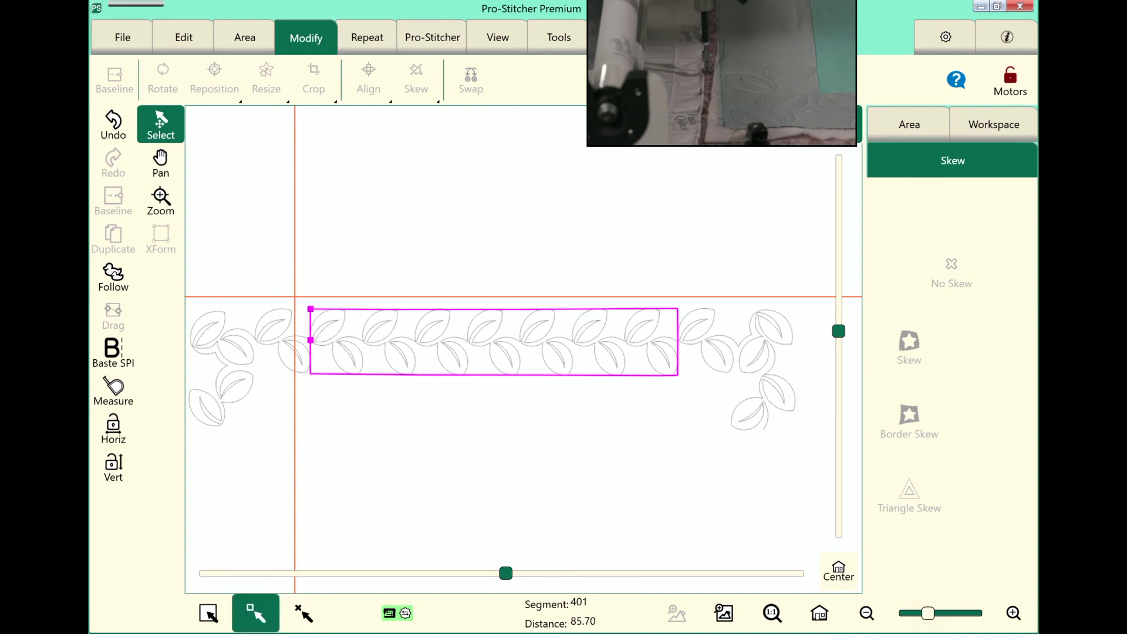
{"action": "left_click", "coordinate": [235, 351]}
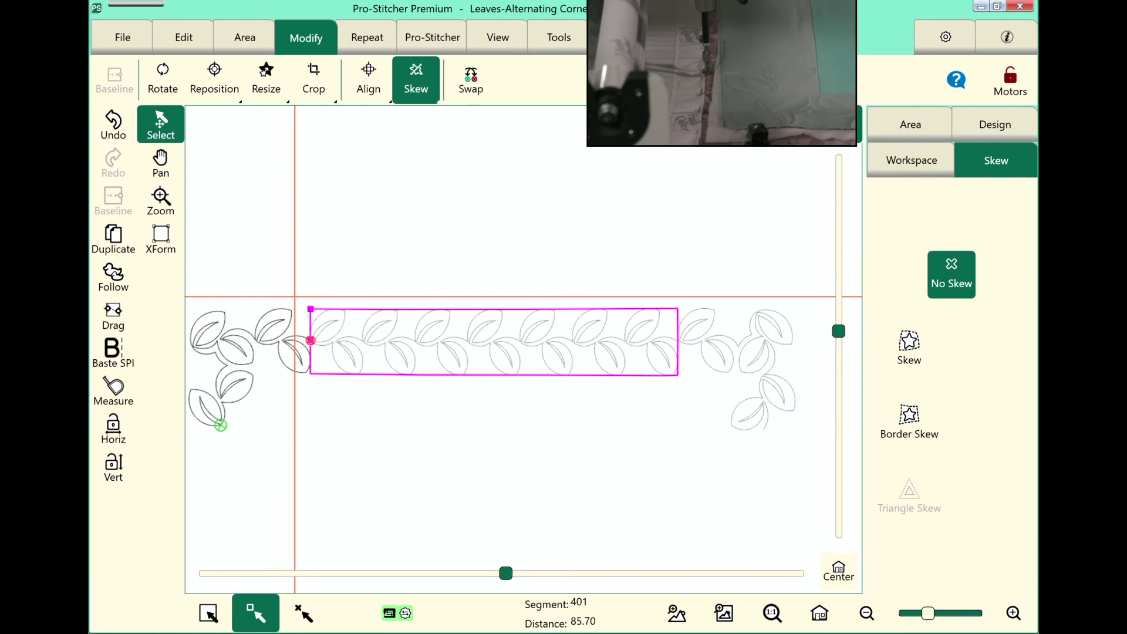
{"action": "left_click", "coordinate": [678, 341]}
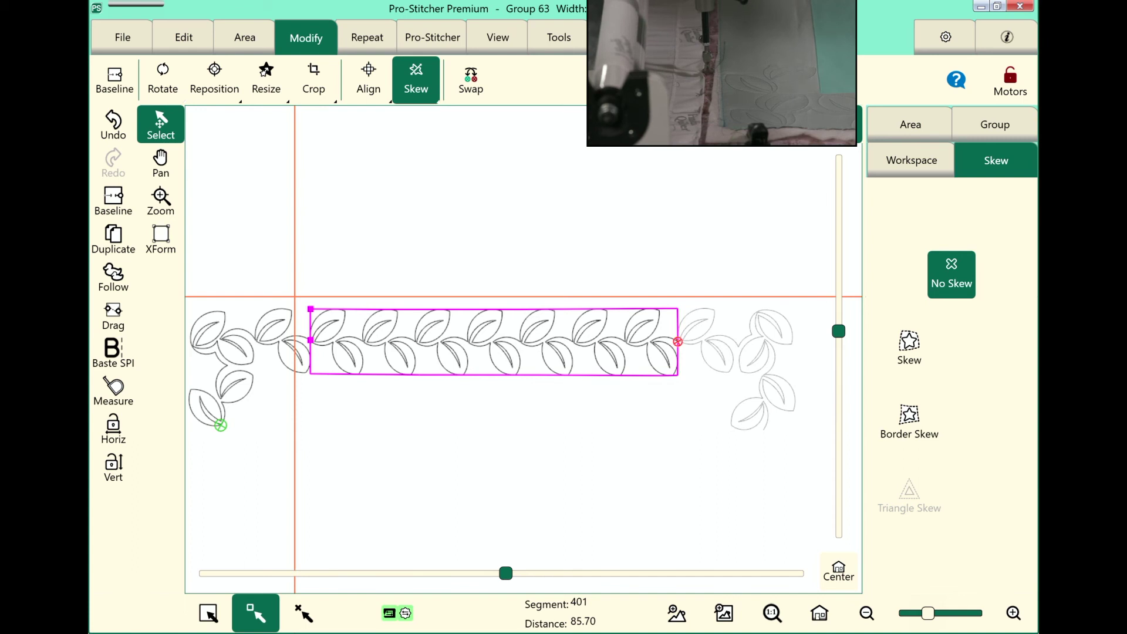
{"action": "left_click", "coordinate": [757, 357]}
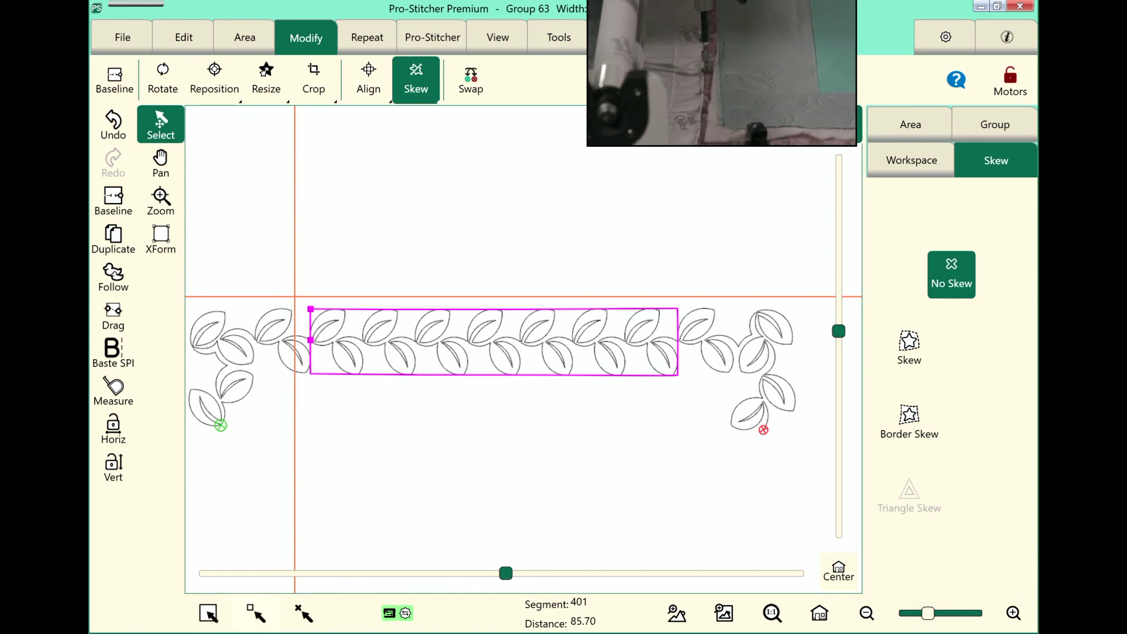
{"action": "left_click", "coordinate": [303, 613]}
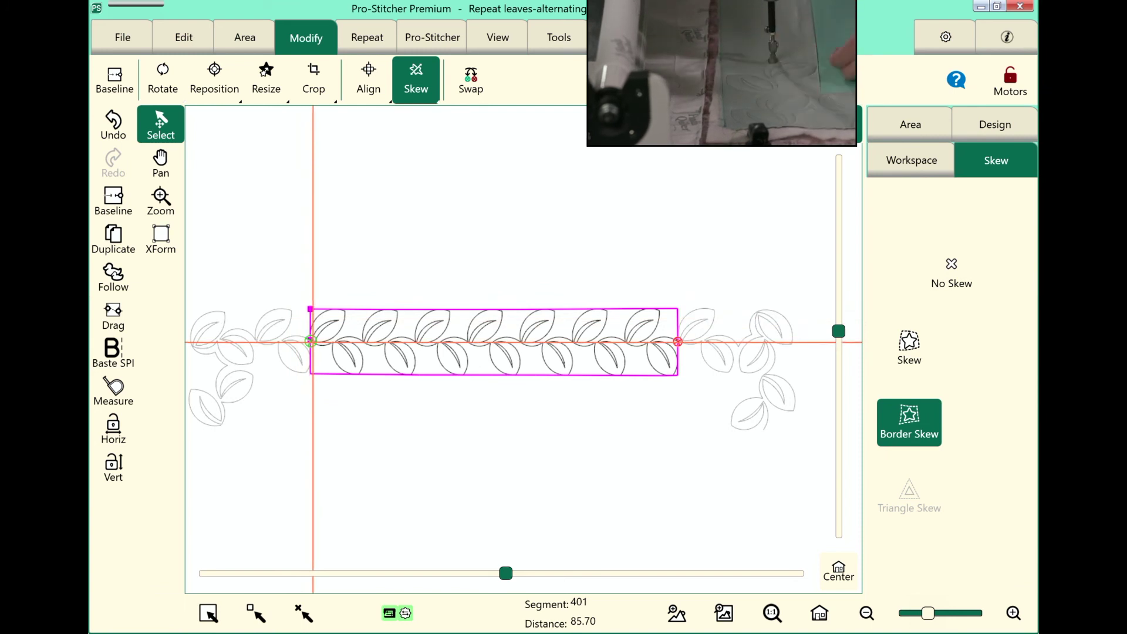
Baseline the repeated leaf row on its own and start quilting it with the listed stitch settings
{"action": "left_click", "coordinate": [113, 201]}
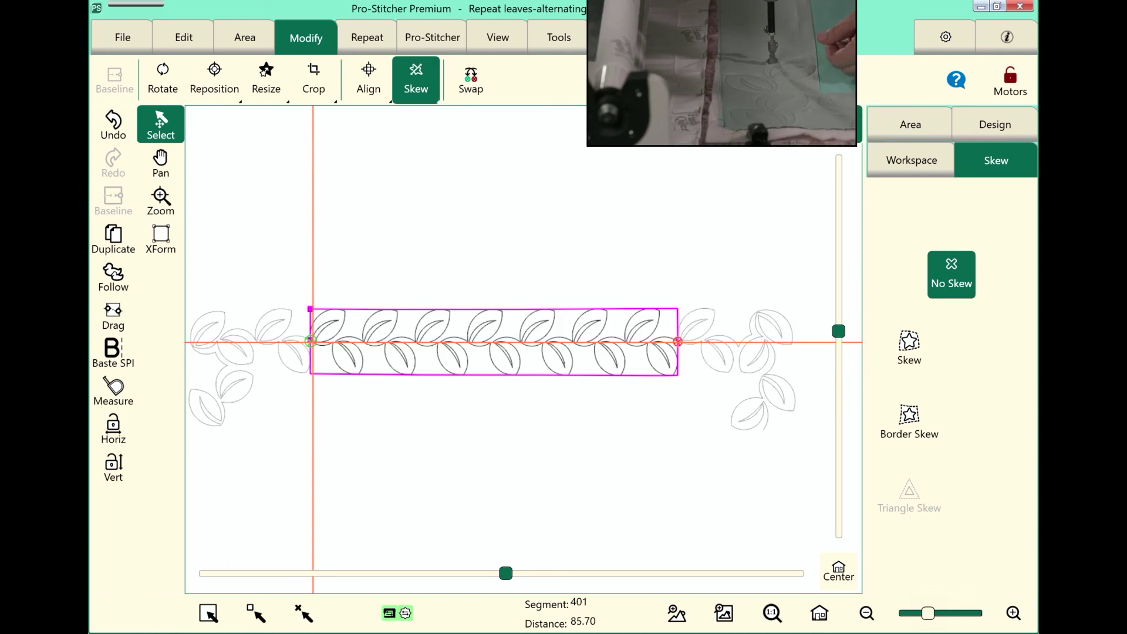
{"action": "left_click", "coordinate": [432, 37]}
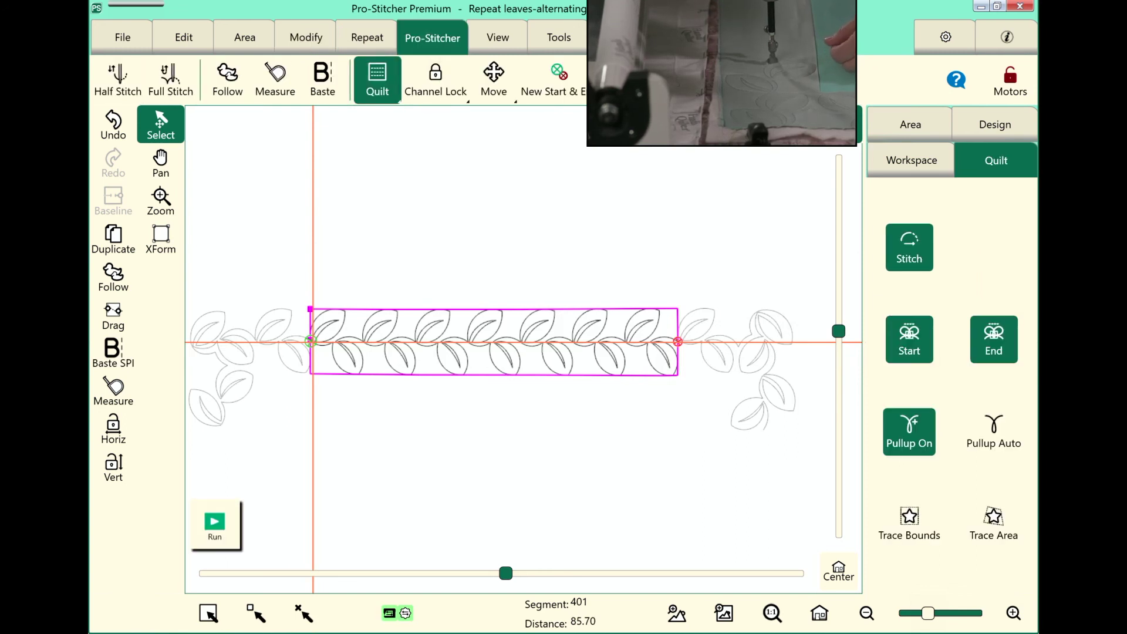
{"action": "left_click", "coordinate": [215, 525]}
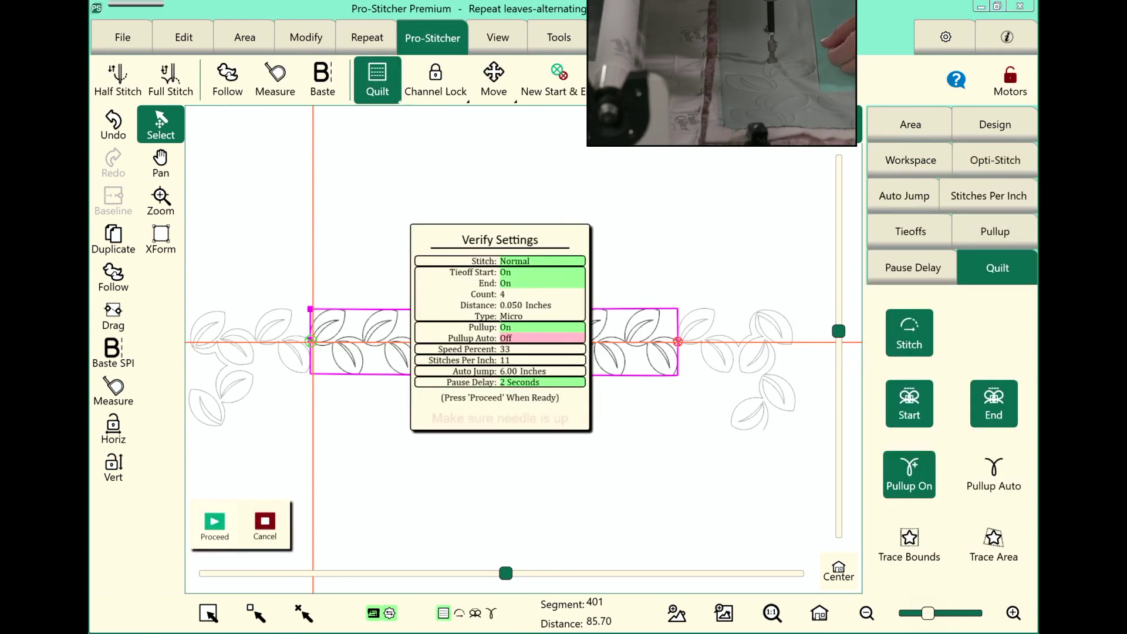
{"action": "left_click", "coordinate": [215, 525]}
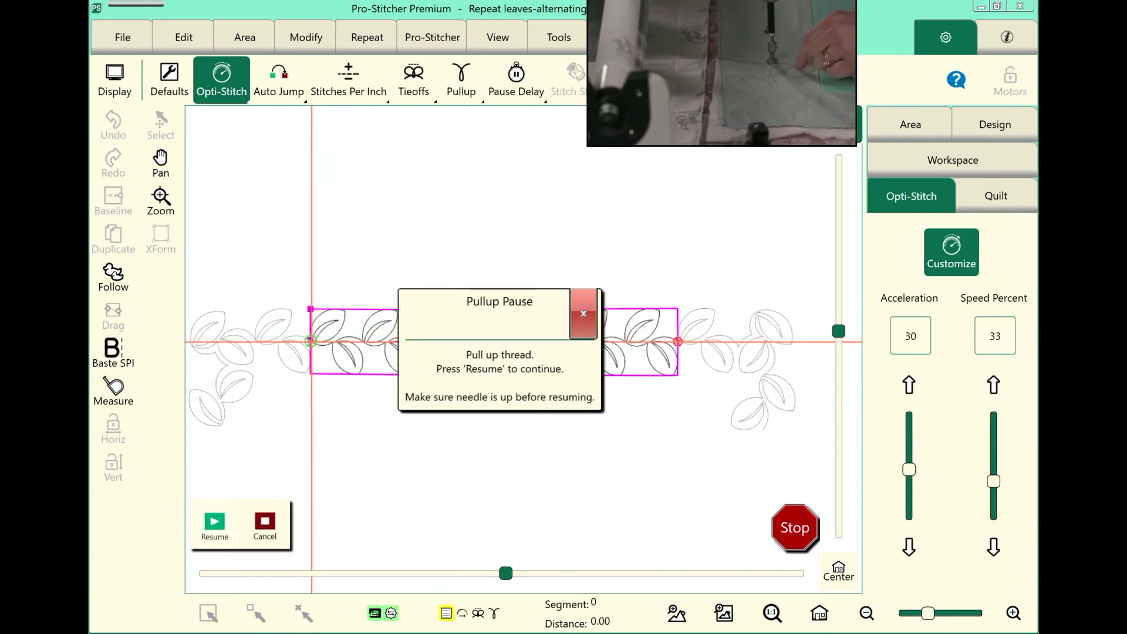
Resume stitching the leaf row after the thread pull-up and trim pauses, and raise the speed percent to 48
{"action": "left_click", "coordinate": [215, 526]}
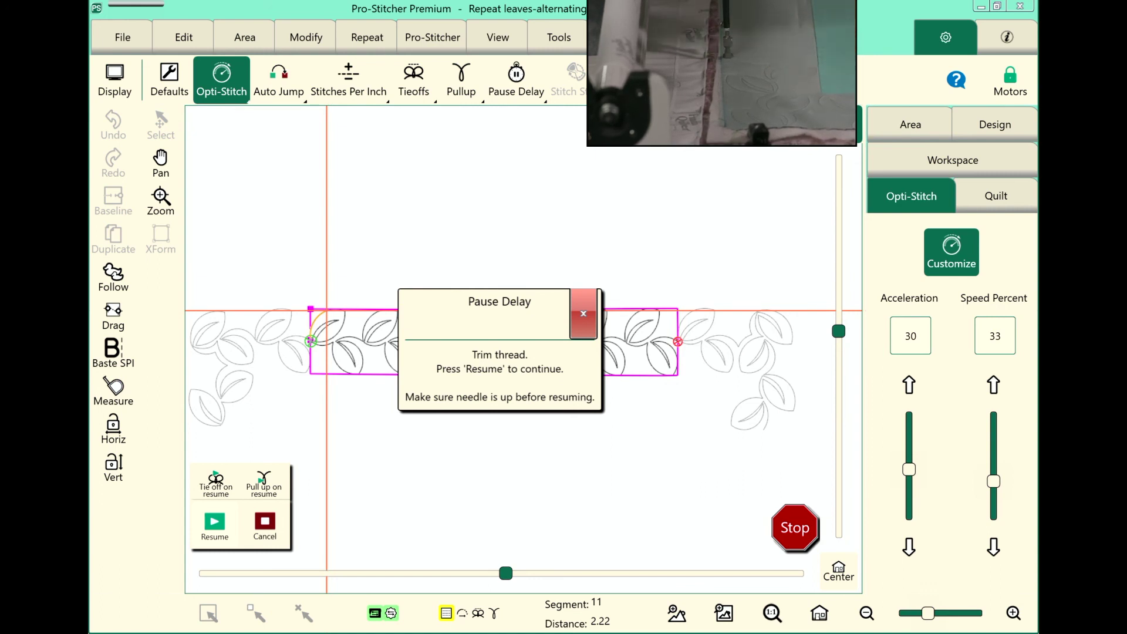
{"action": "left_click", "coordinate": [215, 526]}
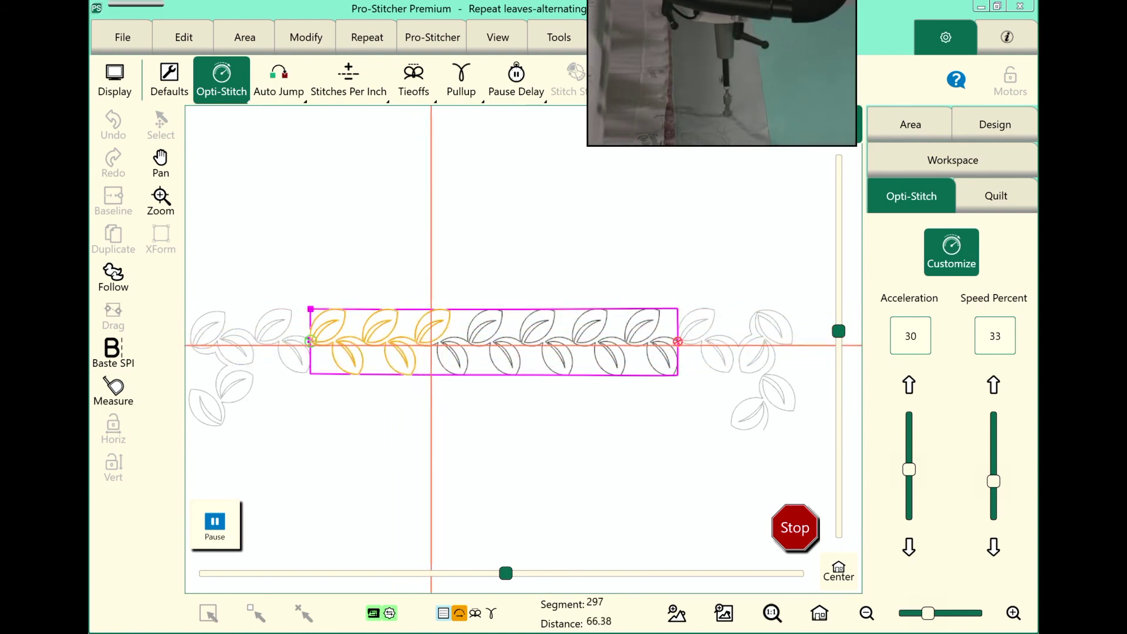
{"action": "left_click", "coordinate": [994, 385]}
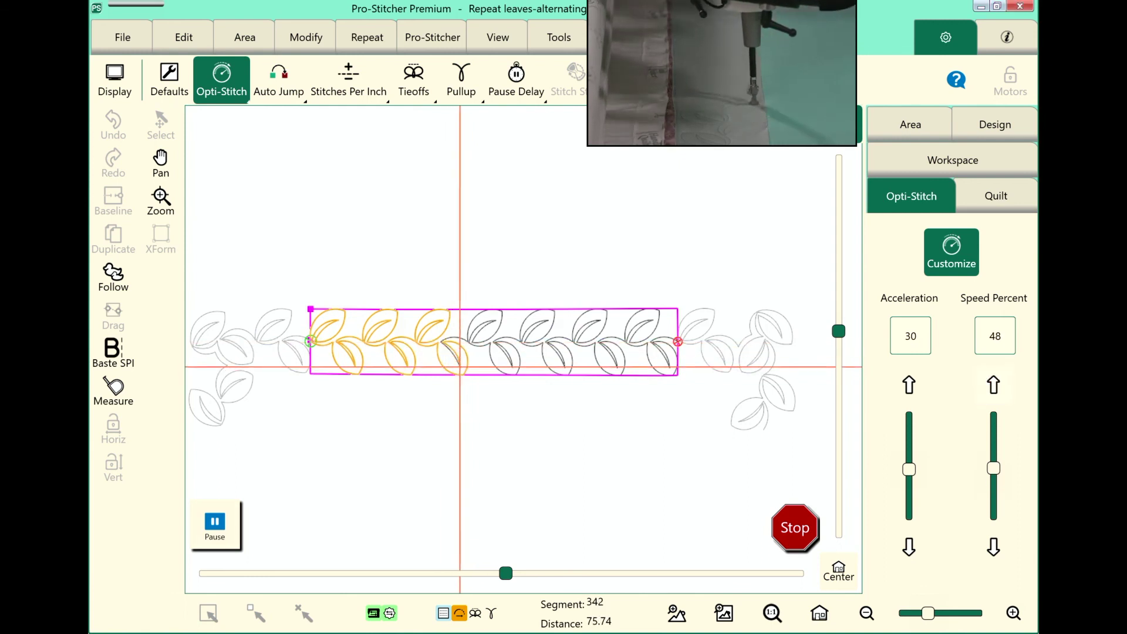